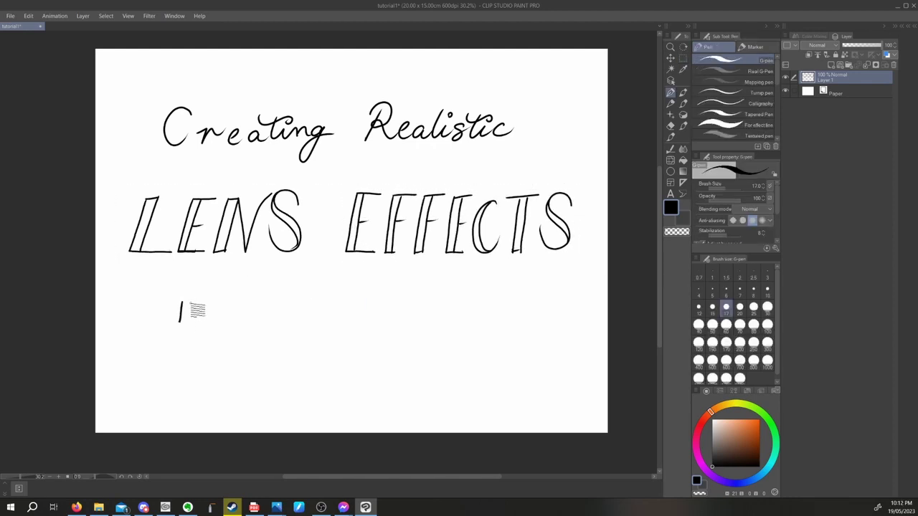
Hand-letter 'IN CLIP STUDIO PAINT' beneath the LENS EFFECTS title.
{"action": "mouse_move", "coordinate": [195, 307]}
{"action": "left_mouse_down"}
{"action": "mouse_move", "coordinate": [346, 302]}
{"action": "mouse_move", "coordinate": [374, 318]}
{"action": "mouse_move", "coordinate": [511, 311]}
{"action": "left_mouse_up"}
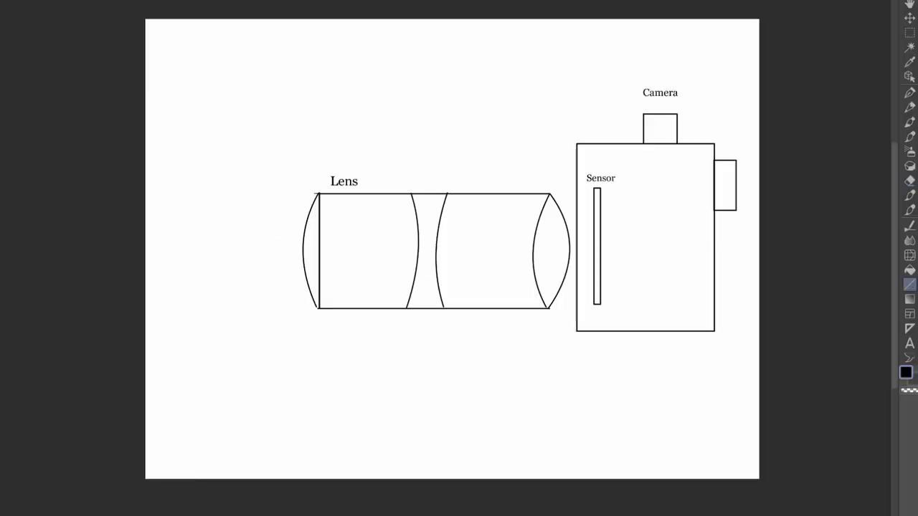
Draw two red rays crossing from the sensor and circle their crossing point in blue.
{"action": "left_click_drag", "start_coordinate": [599, 304], "coordinate": [144, 128]}
{"action": "mouse_move", "coordinate": [600, 189]}
{"action": "left_mouse_down"}
{"action": "mouse_move", "coordinate": [227, 355]}
{"action": "mouse_move", "coordinate": [145, 380]}
{"action": "left_mouse_up"}
{"action": "key", "text": "b"}
{"action": "mouse_move", "coordinate": [456, 241]}
{"action": "left_mouse_down"}
{"action": "mouse_move", "coordinate": [459, 248]}
{"action": "mouse_move", "coordinate": [452, 153]}
{"action": "left_mouse_up"}
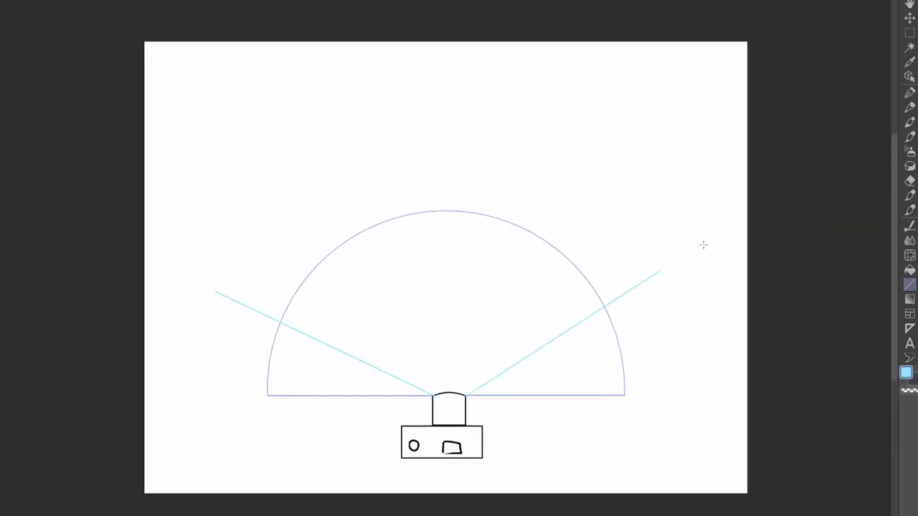
Draw cyan, teal and green field-of-view fans, each with view lines and an arc.
{"action": "left_click_drag", "start_coordinate": [466, 395], "coordinate": [659, 306]}
{"action": "mouse_move", "coordinate": [433, 394]}
{"action": "left_mouse_down"}
{"action": "mouse_move", "coordinate": [232, 308]}
{"action": "mouse_move", "coordinate": [660, 306]}
{"action": "mouse_move", "coordinate": [259, 202]}
{"action": "left_mouse_up"}
{"action": "left_click", "coordinate": [457, 103]}
{"action": "left_click_drag", "start_coordinate": [466, 394], "coordinate": [642, 180]}
{"action": "left_click_drag", "start_coordinate": [260, 202], "coordinate": [623, 203]}
{"action": "left_click", "coordinate": [476, 65]}
{"action": "left_click_drag", "start_coordinate": [467, 381], "coordinate": [293, 117]}
{"action": "left_click_drag", "start_coordinate": [433, 381], "coordinate": [612, 117]}
Scale the whole fan diagram down with Ctrl+T and commit it.
{"action": "left_click_drag", "start_coordinate": [293, 117], "coordinate": [612, 117]}
{"action": "left_click", "coordinate": [452, 65]}
{"action": "key", "text": "ctrl+t"}
{"action": "left_click_drag", "start_coordinate": [228, 63], "coordinate": [302, 228]}
{"action": "key", "text": "Return"}
Add the narrow yellow 150mm fan with its view lines and curved top edge.
{"action": "left_click", "coordinate": [909, 285]}
{"action": "left_click_drag", "start_coordinate": [431, 438], "coordinate": [378, 212]}
{"action": "left_click_drag", "start_coordinate": [448, 437], "coordinate": [507, 206]}
{"action": "left_click_drag", "start_coordinate": [378, 212], "coordinate": [507, 206]}
{"action": "left_click_drag", "start_coordinate": [430, 437], "coordinate": [397, 117]}
{"action": "left_click_drag", "start_coordinate": [448, 438], "coordinate": [494, 117]}
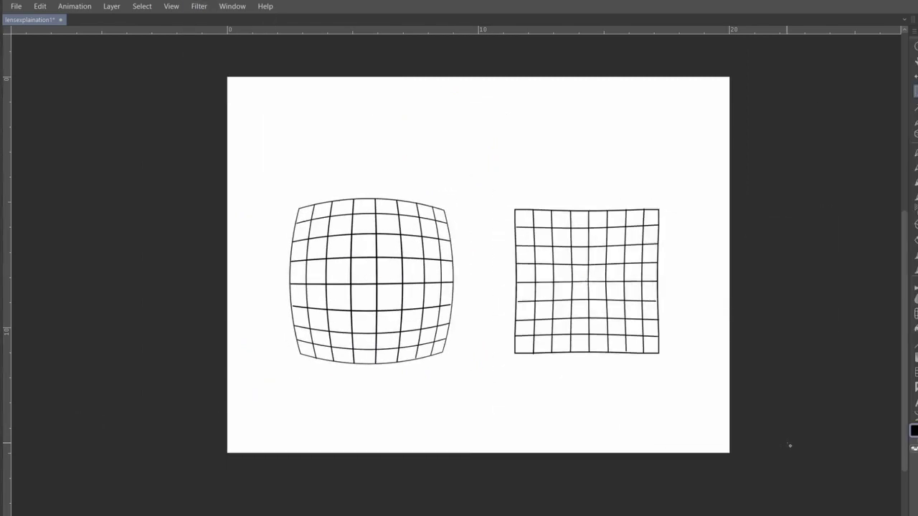
Draw blue arrows above and below both grids showing which way each bends.
{"action": "mouse_move", "coordinate": [371, 192]}
{"action": "left_mouse_down"}
{"action": "mouse_move", "coordinate": [371, 156]}
{"action": "mouse_move", "coordinate": [375, 167]}
{"action": "left_mouse_up"}
{"action": "left_click_drag", "start_coordinate": [367, 370], "coordinate": [367, 394]}
{"action": "left_click_drag", "start_coordinate": [363, 386], "coordinate": [371, 386]}
{"action": "left_click_drag", "start_coordinate": [585, 182], "coordinate": [585, 205]}
{"action": "left_click_drag", "start_coordinate": [581, 196], "coordinate": [589, 196]}
{"action": "left_click_drag", "start_coordinate": [583, 387], "coordinate": [583, 360]}
{"action": "left_click_drag", "start_coordinate": [579, 369], "coordinate": [587, 369]}
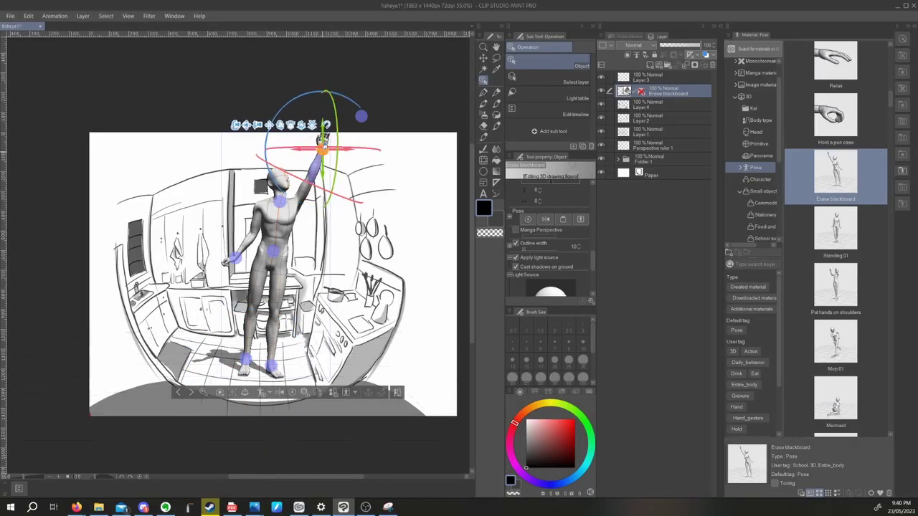
Orbit the 3D camera above the figure and apply the 'Grab a can' pose to its hand.
{"action": "left_click_drag", "start_coordinate": [326, 127], "coordinate": [306, 239]}
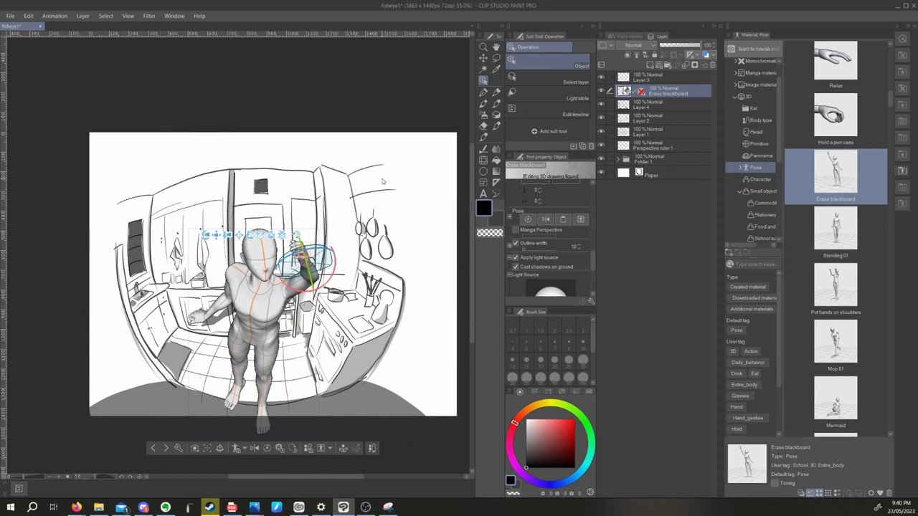
{"action": "scroll", "coordinate": [835, 286], "scroll_direction": "down", "scroll_amount": 5}
{"action": "left_click_drag", "start_coordinate": [835, 175], "coordinate": [310, 266]}
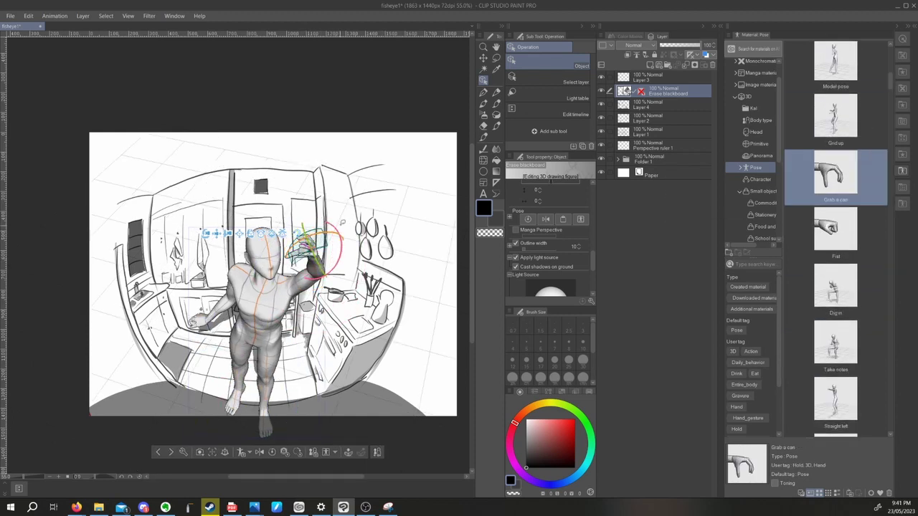
{"action": "left_click_drag", "start_coordinate": [215, 232], "coordinate": [220, 192]}
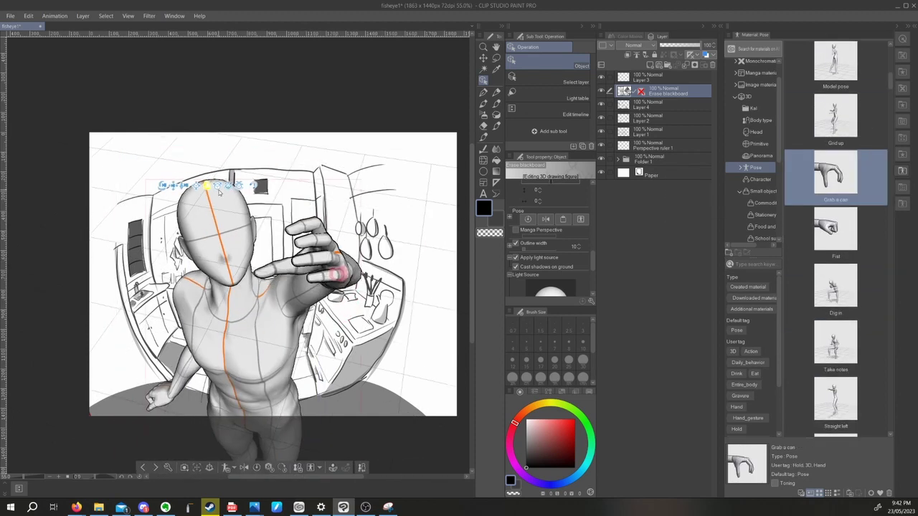
{"action": "scroll", "coordinate": [547, 251], "scroll_direction": "down", "scroll_amount": 5}
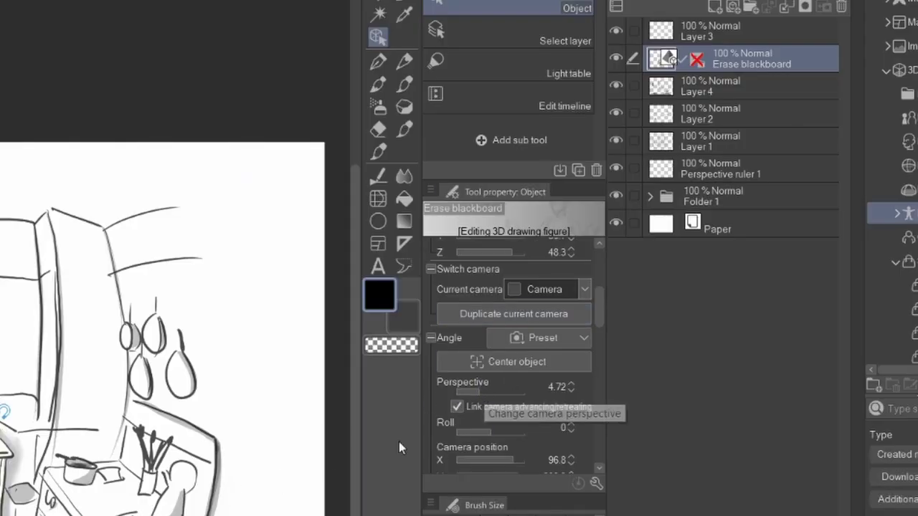
Raise the camera Perspective for a fisheye look, then distort the coffee can outward.
{"action": "left_click_drag", "start_coordinate": [478, 391], "coordinate": [486, 390]}
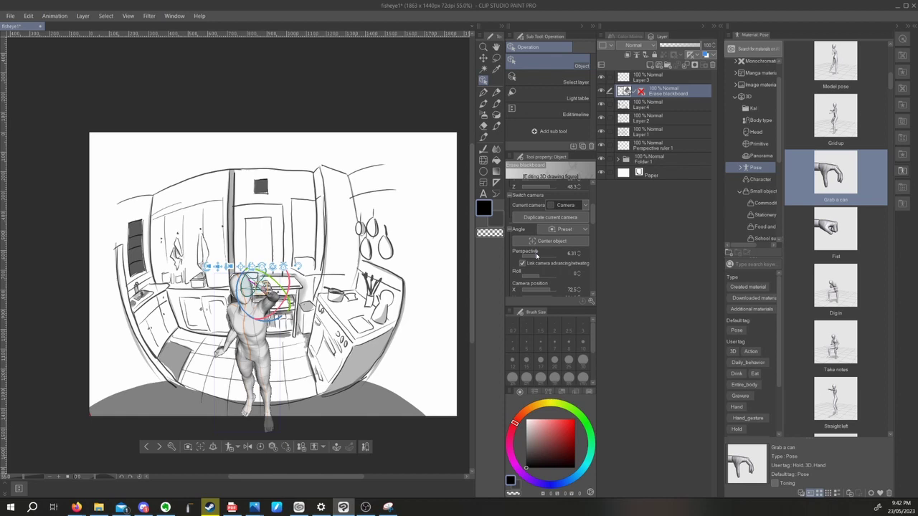
{"action": "left_click_drag", "start_coordinate": [537, 255], "coordinate": [546, 253]}
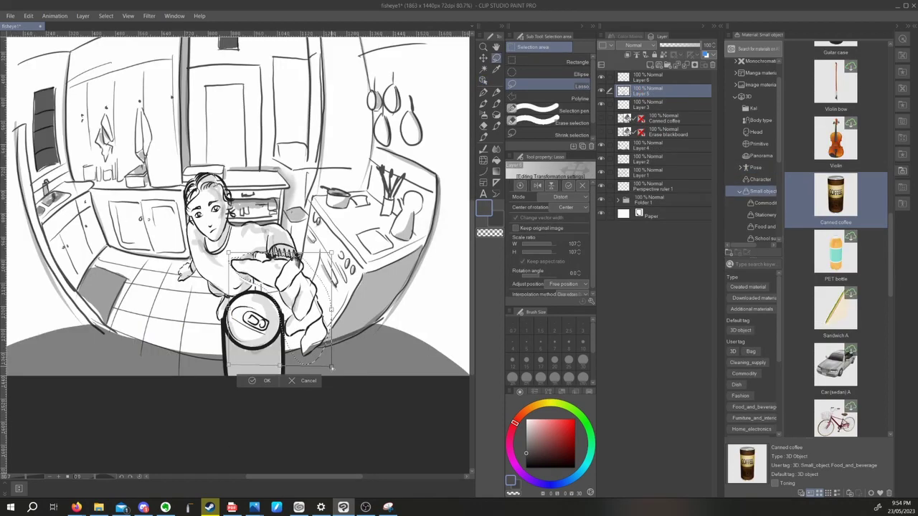
{"action": "left_click_drag", "start_coordinate": [332, 368], "coordinate": [330, 365]}
{"action": "left_click_drag", "start_coordinate": [328, 252], "coordinate": [335, 252]}
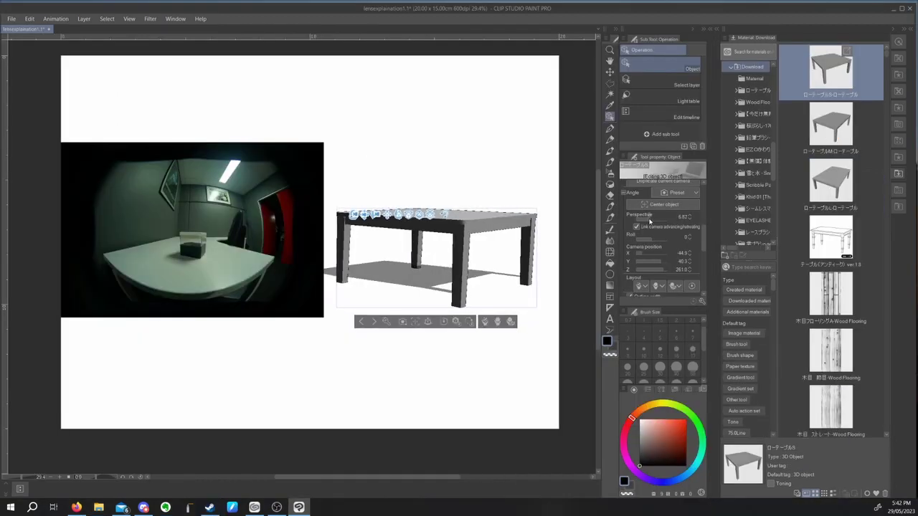
Strengthen the table's camera perspective and trace the jar's bottom and top edges in red.
{"action": "left_click_drag", "start_coordinate": [649, 218], "coordinate": [651, 220]}
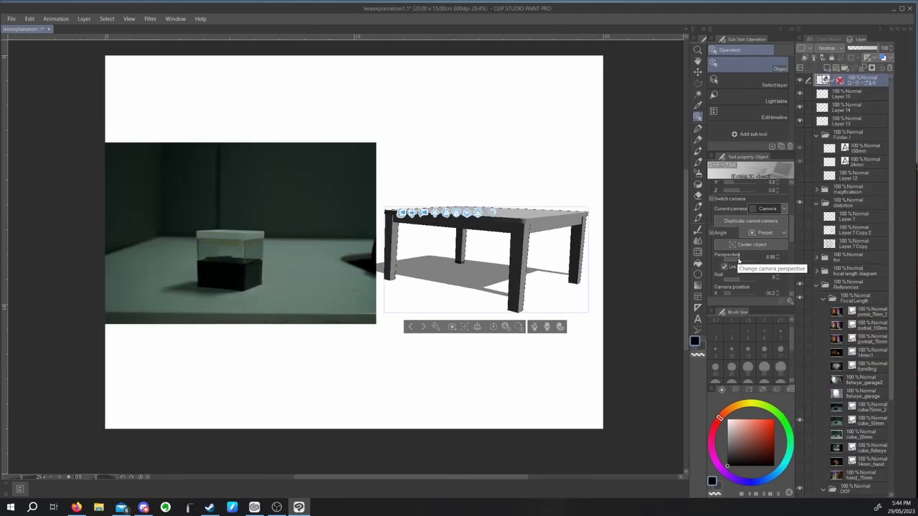
{"action": "left_click_drag", "start_coordinate": [735, 261], "coordinate": [730, 262]}
{"action": "left_click_drag", "start_coordinate": [190, 286], "coordinate": [235, 292]}
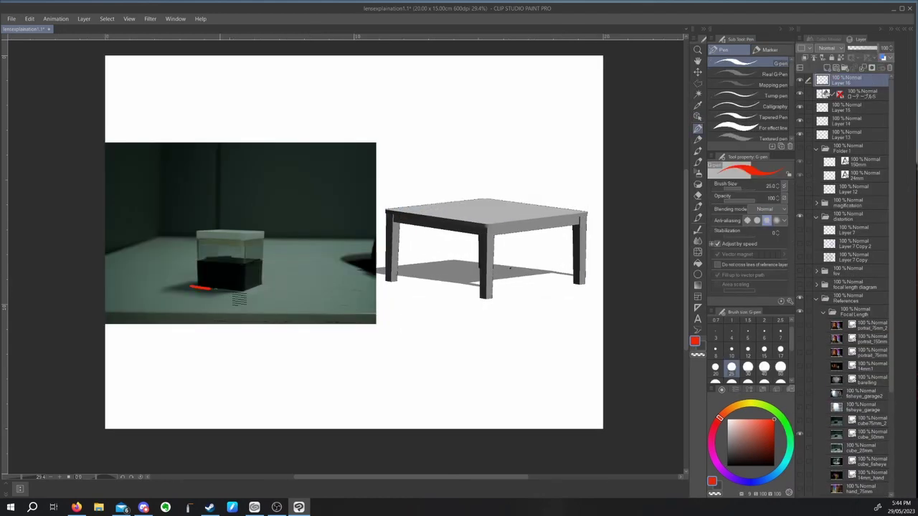
{"action": "left_click_drag", "start_coordinate": [243, 294], "coordinate": [278, 281]}
{"action": "left_click_drag", "start_coordinate": [198, 233], "coordinate": [278, 230]}
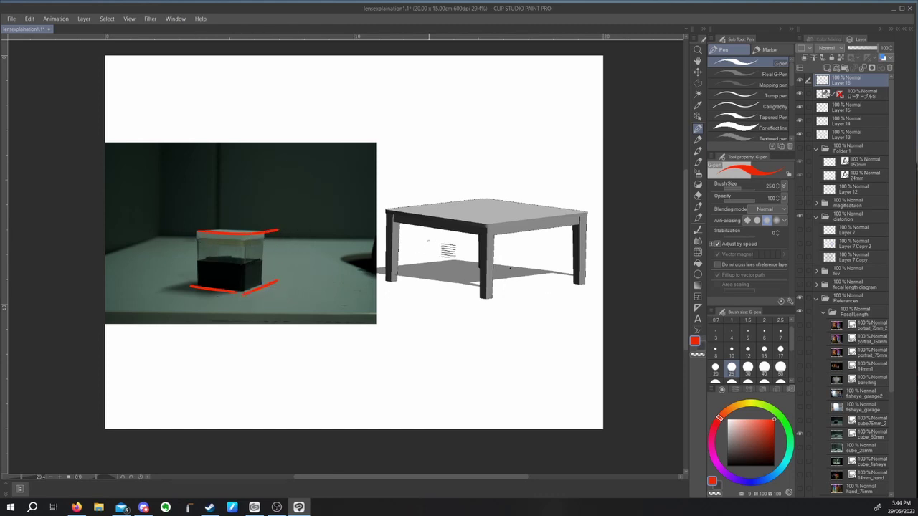
Trace the table's bottom edge and two top edges in red.
{"action": "left_click_drag", "start_coordinate": [384, 280], "coordinate": [587, 278]}
{"action": "left_click_drag", "start_coordinate": [385, 210], "coordinate": [481, 222]}
{"action": "left_click_drag", "start_coordinate": [490, 226], "coordinate": [585, 215]}
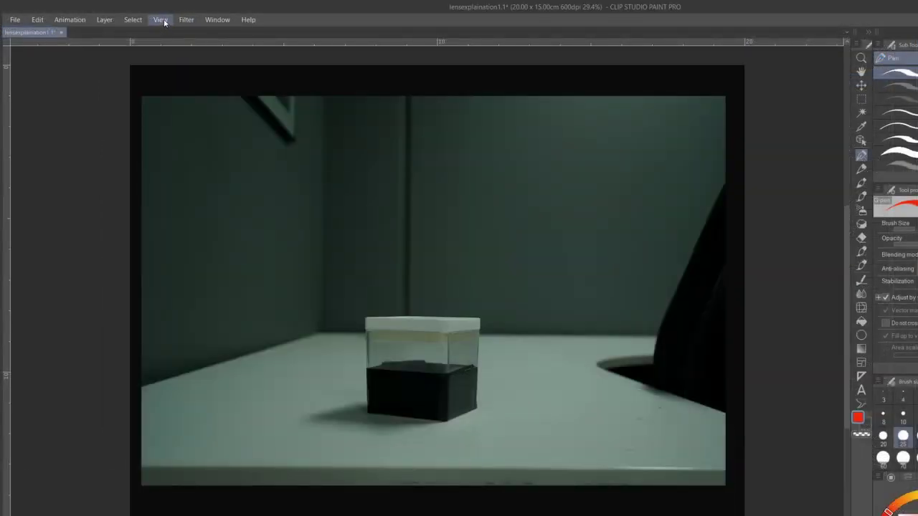
Apply a Fish-eye lens distortion to the jar photo with Distortion 32.08.
{"action": "left_click", "coordinate": [185, 20]}
{"action": "mouse_move", "coordinate": [212, 55]}
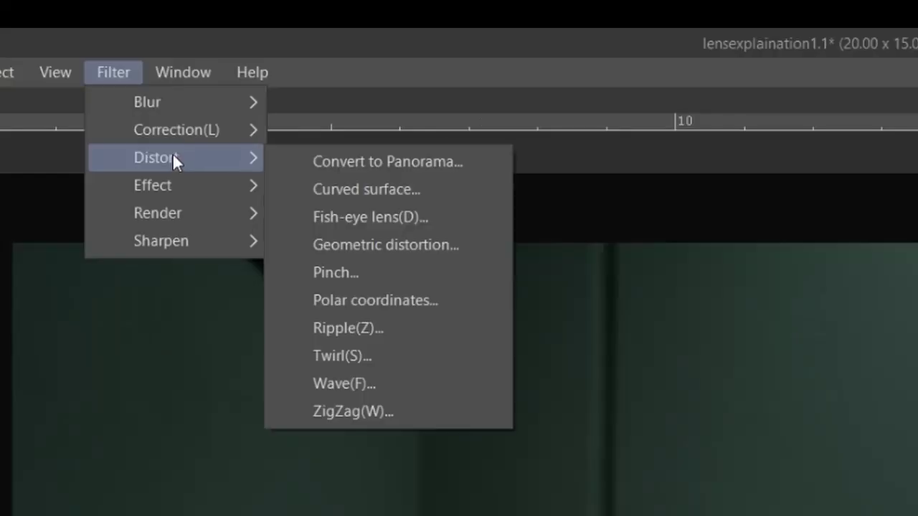
{"action": "left_click", "coordinate": [417, 221]}
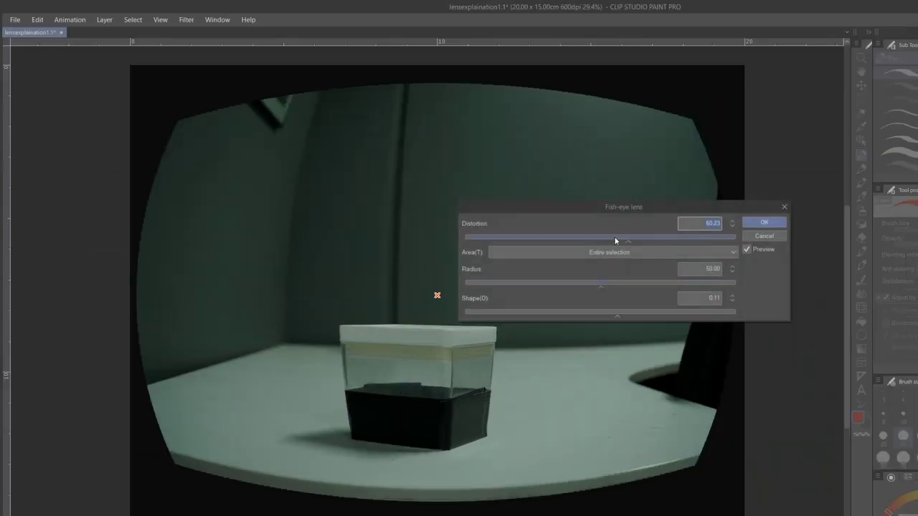
{"action": "left_click_drag", "start_coordinate": [615, 240], "coordinate": [552, 241]}
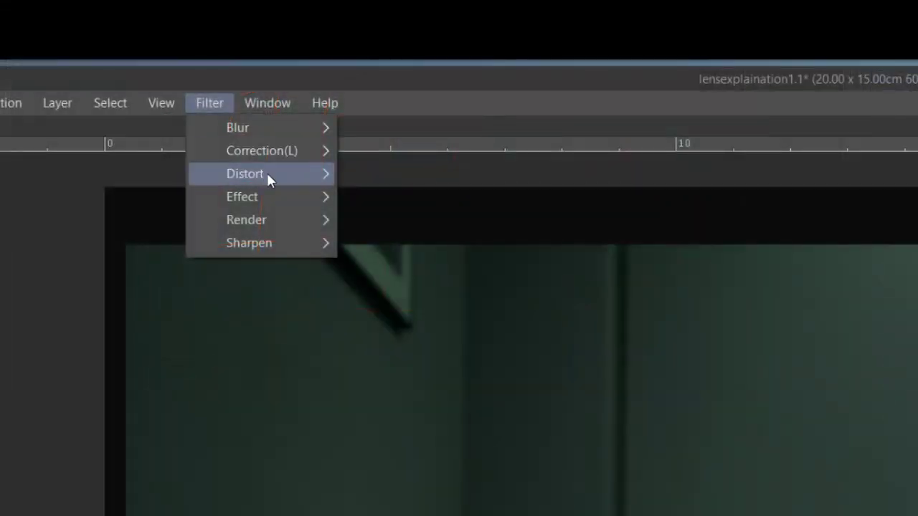
Apply a Pinch distortion instead, toggling Preview to compare and adjusting its strength.
{"action": "mouse_move", "coordinate": [266, 175]}
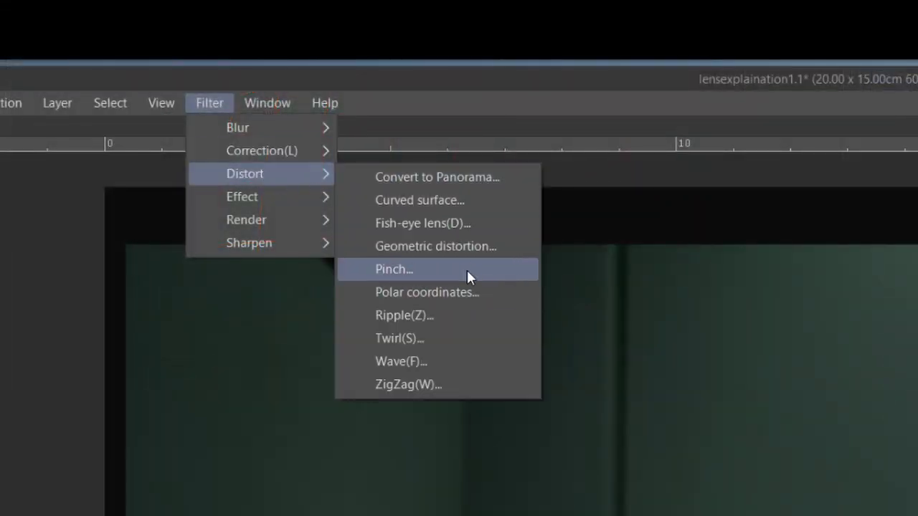
{"action": "left_click", "coordinate": [467, 270]}
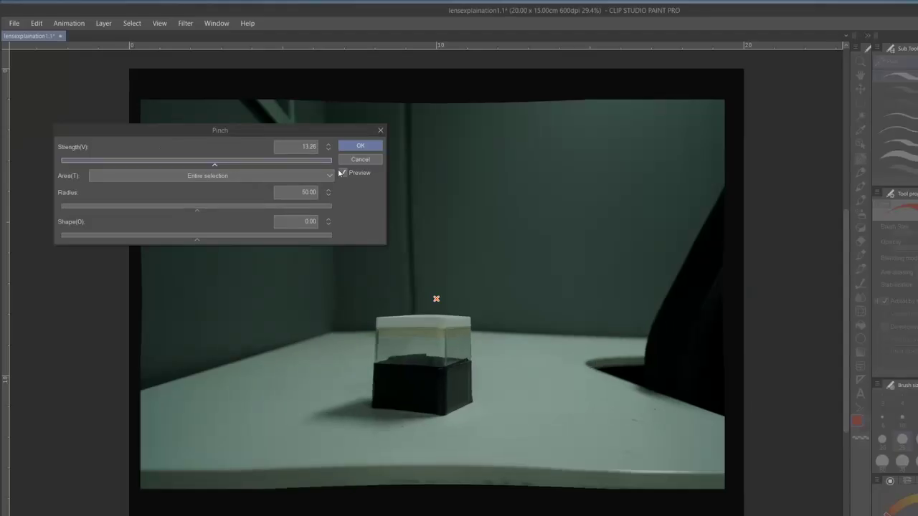
{"action": "left_click", "coordinate": [342, 174]}
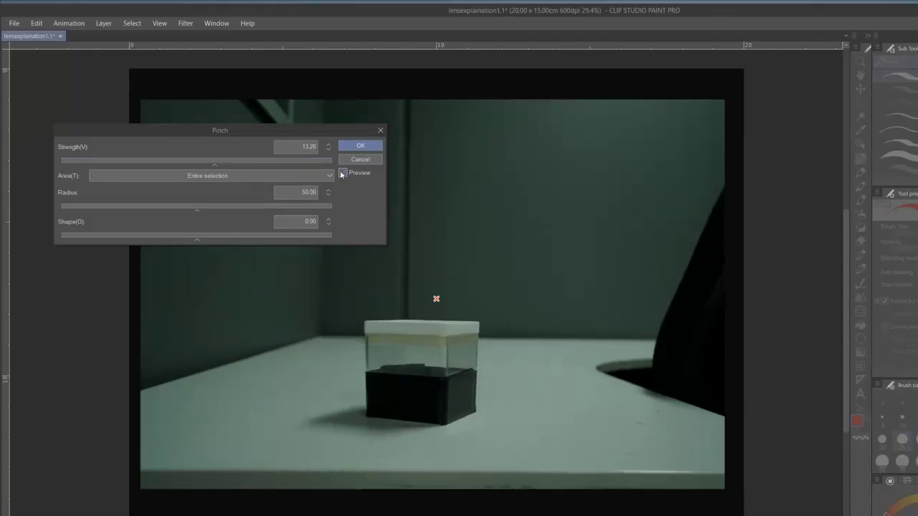
{"action": "left_click", "coordinate": [342, 174]}
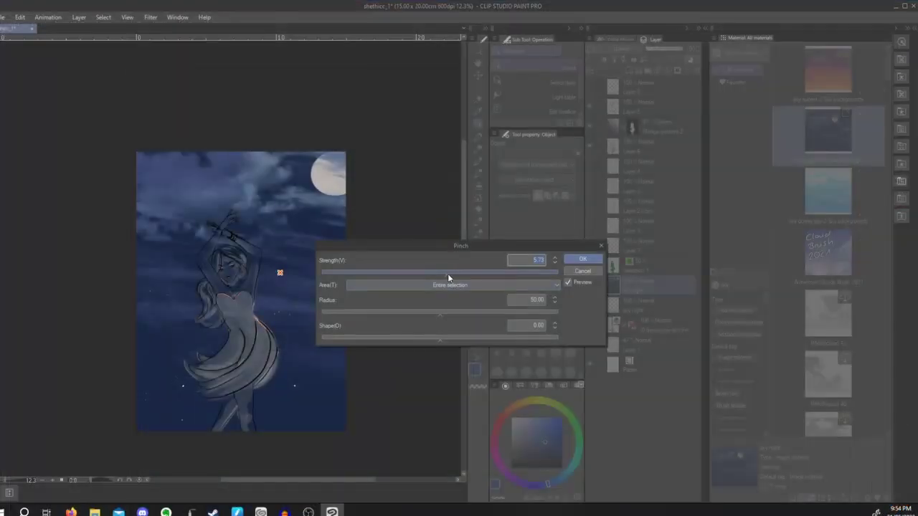
{"action": "left_click_drag", "start_coordinate": [447, 274], "coordinate": [463, 280]}
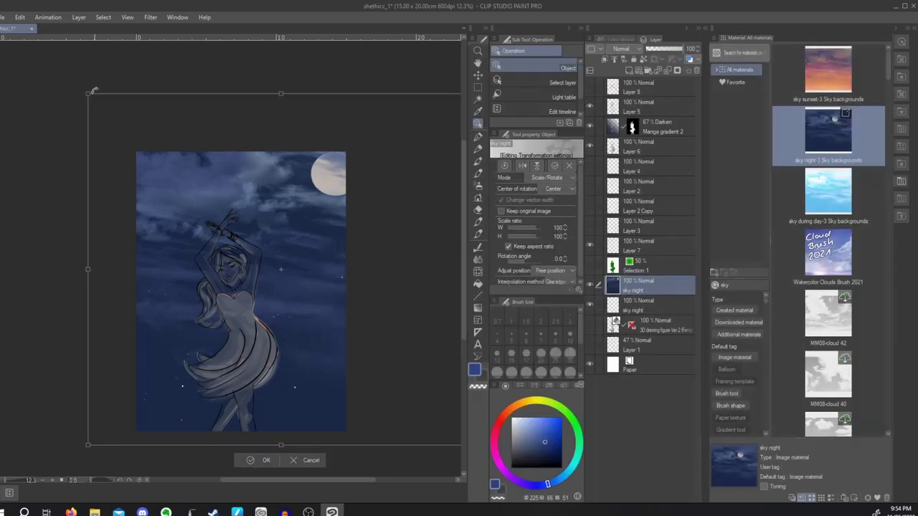
Enlarge the night-sky layer to cover the canvas, delete it inside the figure selection, and deselect.
{"action": "left_click_drag", "start_coordinate": [76, 81], "coordinate": [57, 72]}
{"action": "key", "text": "Return"}
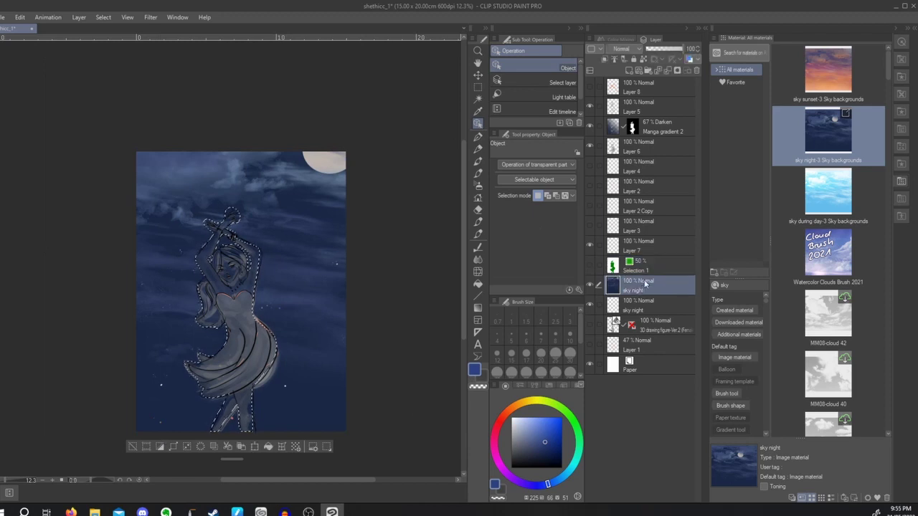
{"action": "key", "text": "Delete"}
{"action": "key", "text": "ctrl+d"}
{"action": "left_click", "coordinate": [151, 17]}
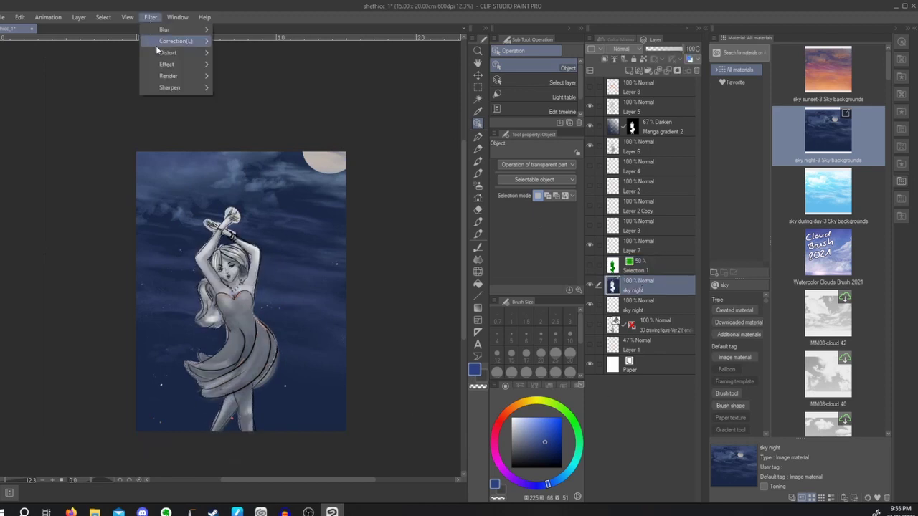
Apply a Gaussian blur to the night-sky layer, lowering its Strength slider.
{"action": "mouse_move", "coordinate": [163, 45]}
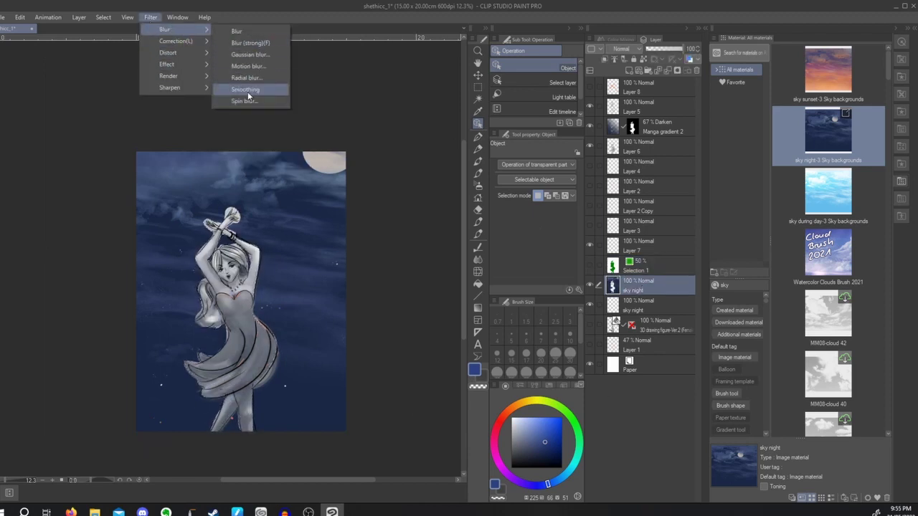
{"action": "left_click", "coordinate": [243, 56]}
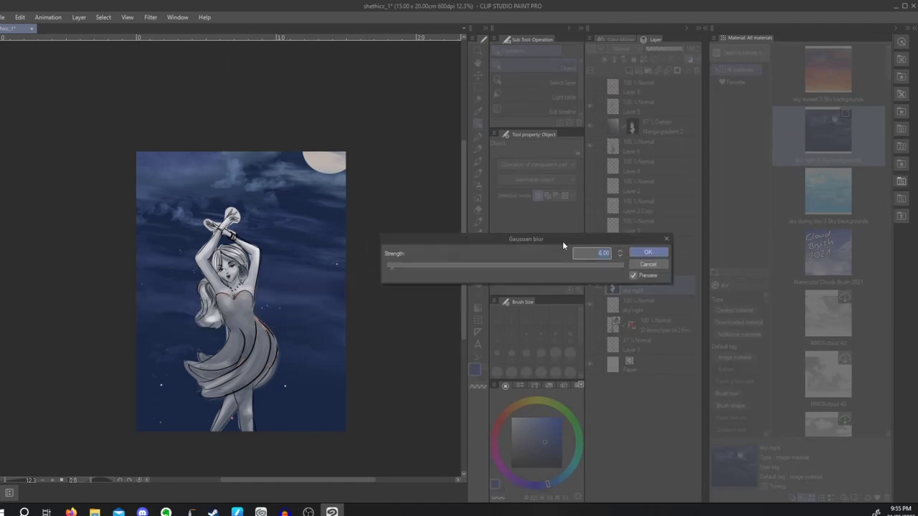
{"action": "left_click_drag", "start_coordinate": [516, 262], "coordinate": [434, 267]}
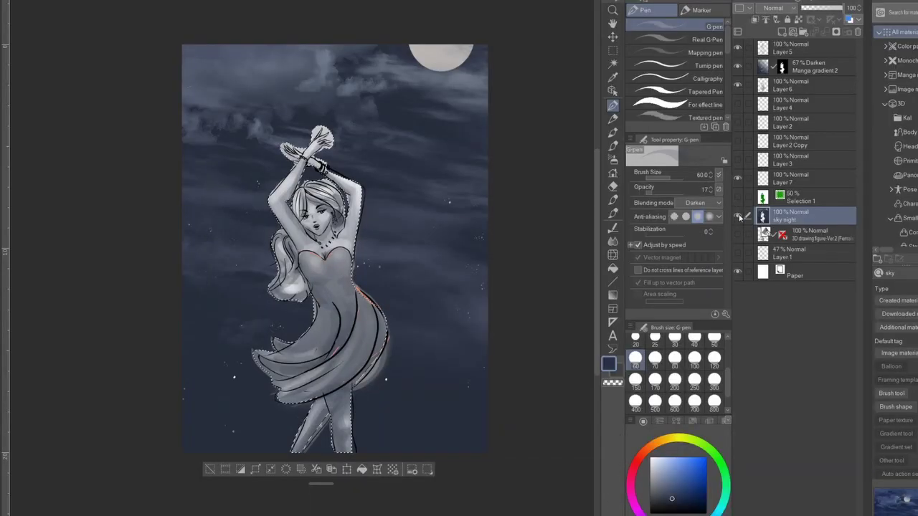
Hide and reshow the sky night layer, then open its layer options.
{"action": "left_click", "coordinate": [738, 217]}
{"action": "left_click", "coordinate": [737, 217]}
{"action": "right_click", "coordinate": [822, 219]}
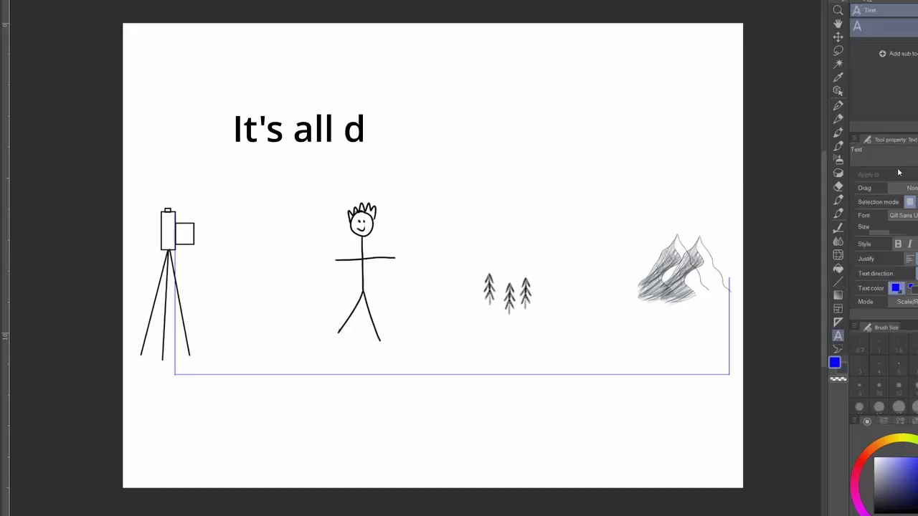
Add distance ticks and handwrite the 10M (32') and 20M (65') labels.
{"action": "left_click_drag", "start_coordinate": [360, 364], "coordinate": [360, 387]}
{"action": "left_click_drag", "start_coordinate": [514, 369], "coordinate": [514, 385]}
{"action": "left_click_drag", "start_coordinate": [722, 372], "coordinate": [722, 384]}
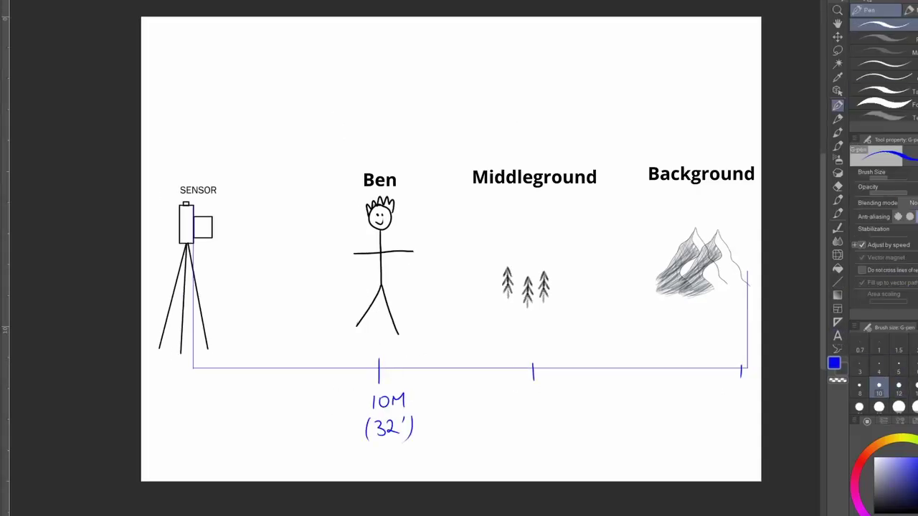
{"action": "mouse_move", "coordinate": [519, 396]}
{"action": "left_mouse_down"}
{"action": "mouse_move", "coordinate": [549, 406]}
{"action": "mouse_move", "coordinate": [554, 396]}
{"action": "mouse_move", "coordinate": [514, 419]}
{"action": "mouse_move", "coordinate": [520, 437]}
{"action": "mouse_move", "coordinate": [507, 378]}
{"action": "mouse_move", "coordinate": [519, 435]}
{"action": "mouse_move", "coordinate": [527, 417]}
{"action": "mouse_move", "coordinate": [535, 441]}
{"action": "left_mouse_up"}
{"action": "left_click_drag", "start_coordinate": [540, 423], "coordinate": [547, 425]}
{"action": "left_click_drag", "start_coordinate": [552, 419], "coordinate": [550, 446]}
Letter INFINITY under the background tick.
{"action": "mouse_move", "coordinate": [683, 394]}
{"action": "left_mouse_down"}
{"action": "mouse_move", "coordinate": [683, 406]}
{"action": "mouse_move", "coordinate": [706, 394]}
{"action": "left_mouse_up"}
{"action": "left_click_drag", "start_coordinate": [706, 393], "coordinate": [713, 394]}
{"action": "mouse_move", "coordinate": [706, 400]}
{"action": "left_mouse_down"}
{"action": "mouse_move", "coordinate": [717, 407]}
{"action": "mouse_move", "coordinate": [723, 394]}
{"action": "left_mouse_up"}
{"action": "mouse_move", "coordinate": [724, 394]}
{"action": "left_mouse_down"}
{"action": "mouse_move", "coordinate": [735, 406]}
{"action": "mouse_move", "coordinate": [747, 394]}
{"action": "left_mouse_up"}
{"action": "mouse_move", "coordinate": [742, 393]}
{"action": "left_mouse_down"}
{"action": "mouse_move", "coordinate": [742, 407]}
{"action": "mouse_move", "coordinate": [748, 400]}
{"action": "left_mouse_up"}
{"action": "mouse_move", "coordinate": [752, 393]}
{"action": "left_mouse_down"}
{"action": "mouse_move", "coordinate": [723, 428]}
{"action": "mouse_move", "coordinate": [703, 427]}
{"action": "mouse_move", "coordinate": [727, 421]}
{"action": "mouse_move", "coordinate": [707, 422]}
{"action": "left_mouse_up"}
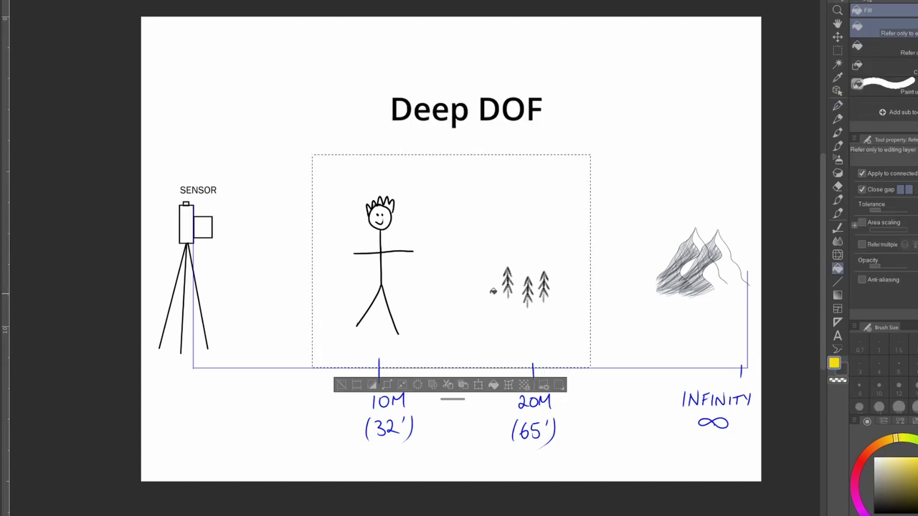
Fill the rectangle around the stick figure yellow and clear the selection.
{"action": "left_click", "coordinate": [509, 290]}
{"action": "left_click", "coordinate": [343, 385]}
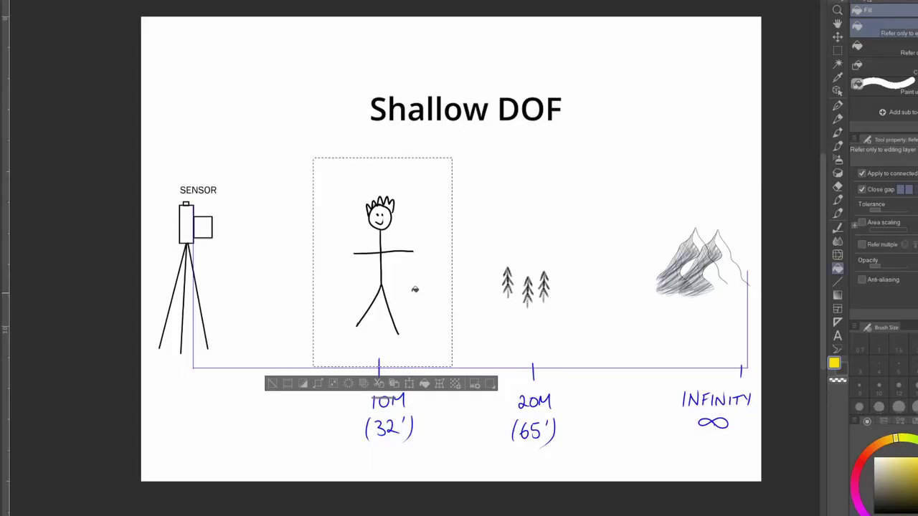
{"action": "left_click", "coordinate": [414, 288]}
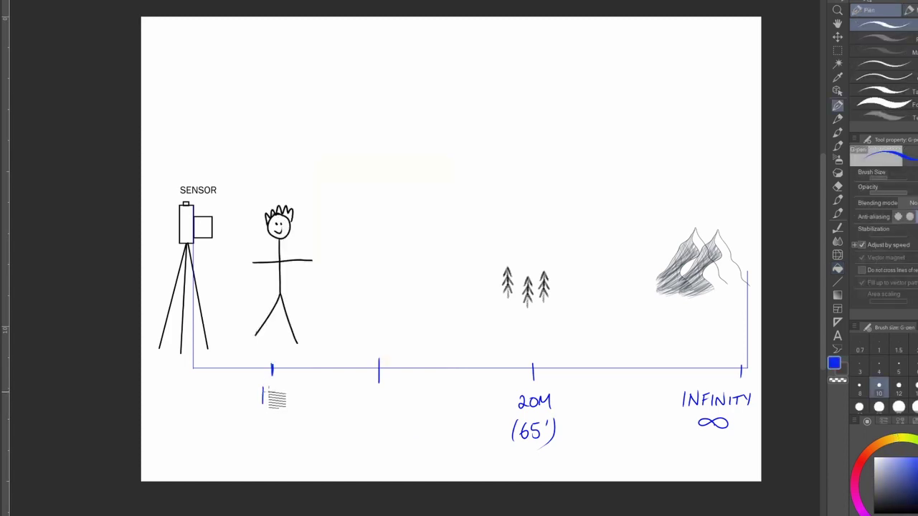
Write 1M under the near tick and clear the selection after the yellow fill.
{"action": "mouse_move", "coordinate": [260, 388]}
{"action": "left_mouse_down"}
{"action": "mouse_move", "coordinate": [263, 402]}
{"action": "mouse_move", "coordinate": [281, 388]}
{"action": "mouse_move", "coordinate": [286, 403]}
{"action": "left_mouse_up"}
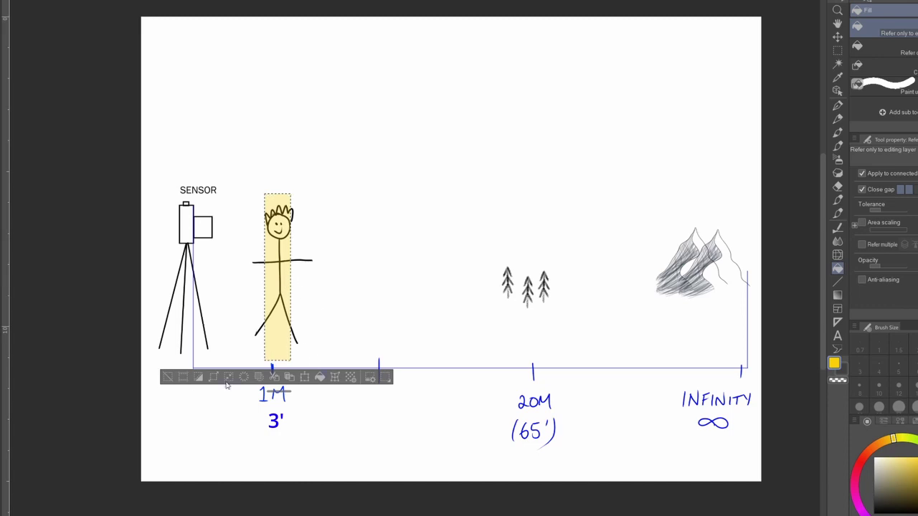
{"action": "key", "text": "ctrl+d"}
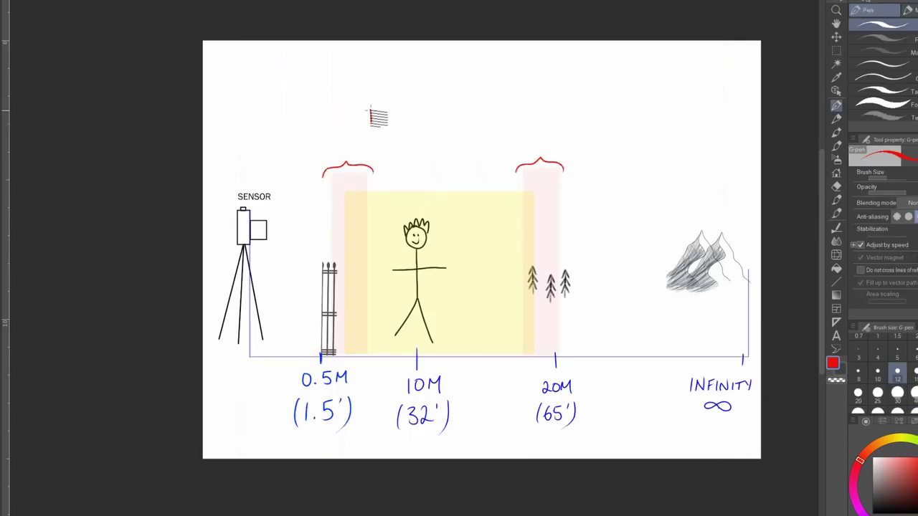
Letter the FOCUS FALLOFF heading in red and fill the strip behind the figure yellow.
{"action": "left_click_drag", "start_coordinate": [380, 117], "coordinate": [576, 118]}
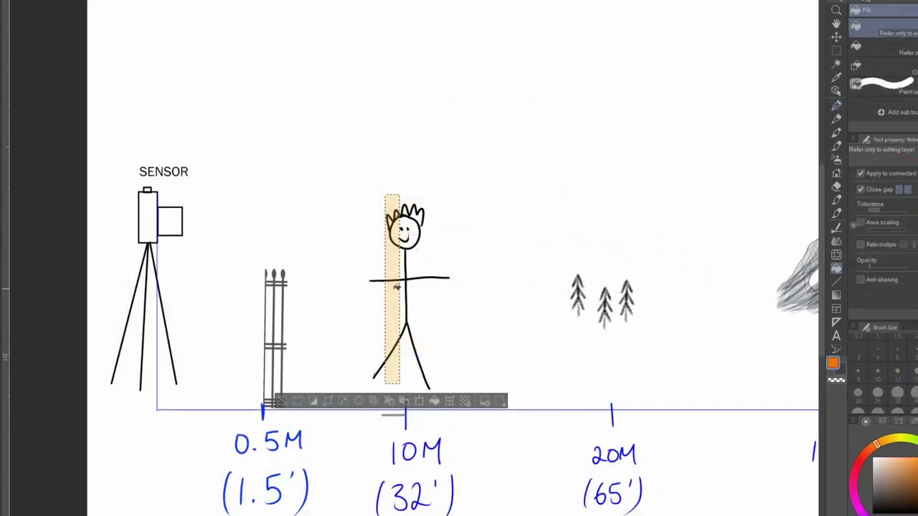
{"action": "left_click", "coordinate": [397, 287]}
{"action": "key", "text": "ctrl+d"}
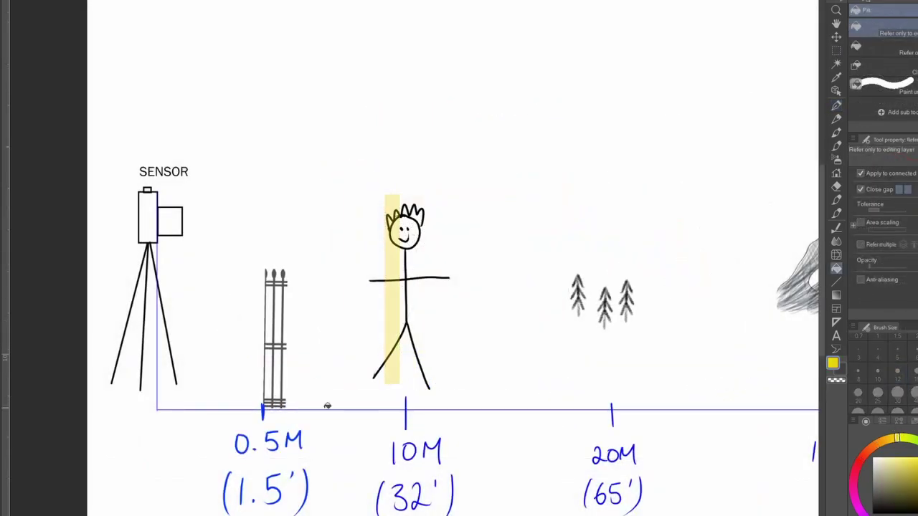
Add red IN FOCUS brackets, a label and arrows toward the trees and fence, then fade the fence.
{"action": "key", "text": "p"}
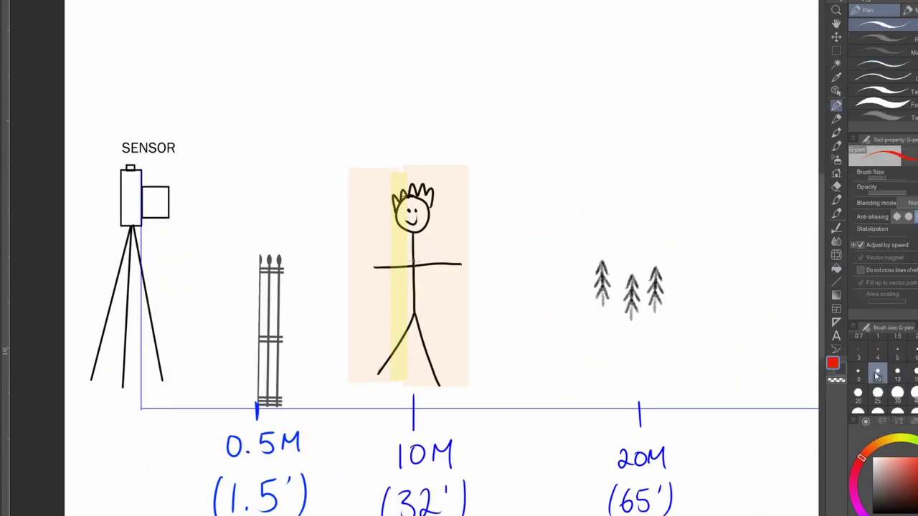
{"action": "left_click_drag", "start_coordinate": [389, 176], "coordinate": [412, 175]}
{"action": "left_click_drag", "start_coordinate": [389, 370], "coordinate": [410, 370]}
{"action": "mouse_move", "coordinate": [393, 144]}
{"action": "left_mouse_down"}
{"action": "mouse_move", "coordinate": [406, 152]}
{"action": "mouse_move", "coordinate": [464, 149]}
{"action": "left_mouse_up"}
{"action": "left_click_drag", "start_coordinate": [427, 303], "coordinate": [552, 296]}
{"action": "left_click_drag", "start_coordinate": [374, 304], "coordinate": [261, 313]}
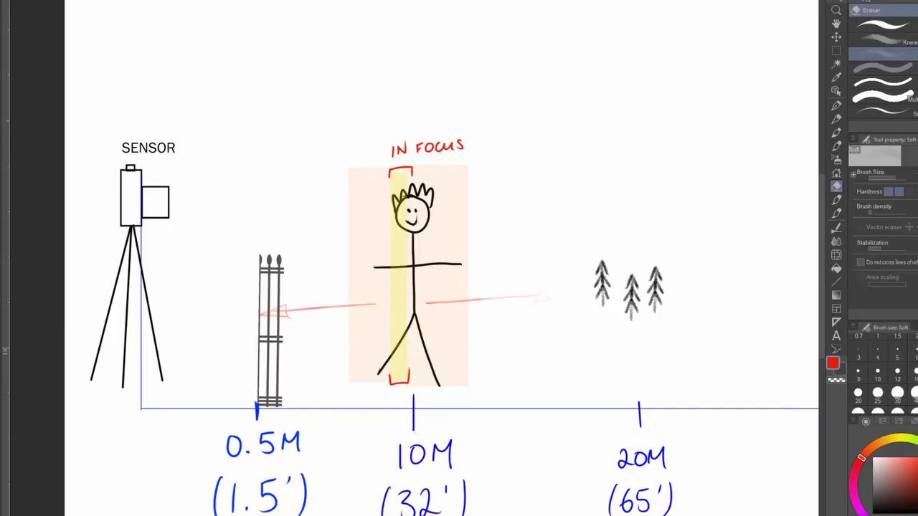
{"action": "mouse_move", "coordinate": [271, 258]}
{"action": "left_mouse_down"}
{"action": "mouse_move", "coordinate": [270, 402]}
{"action": "mouse_move", "coordinate": [273, 250]}
{"action": "mouse_move", "coordinate": [274, 265]}
{"action": "left_mouse_up"}
{"action": "key", "text": "ctrl+minus"}
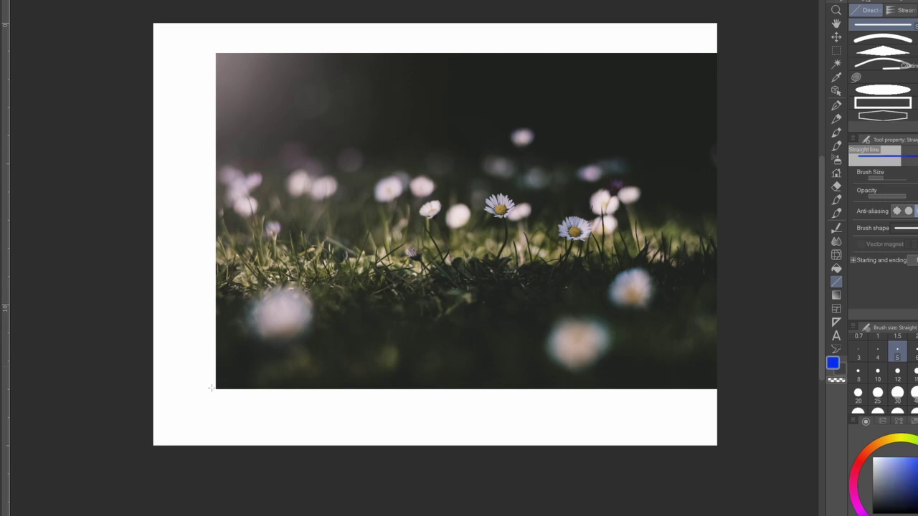
Draw a vertical depth scale beside the photo with tick marks and cm labels starting at 0.
{"action": "left_click_drag", "start_coordinate": [199, 53], "coordinate": [197, 390]}
{"action": "left_click_drag", "start_coordinate": [194, 271], "coordinate": [207, 271]}
{"action": "left_click_drag", "start_coordinate": [194, 177], "coordinate": [208, 177]}
{"action": "left_click_drag", "start_coordinate": [196, 54], "coordinate": [211, 54]}
{"action": "key", "text": "p"}
{"action": "left_click_drag", "start_coordinate": [166, 388], "coordinate": [165, 389]}
{"action": "left_click_drag", "start_coordinate": [172, 399], "coordinate": [189, 396]}
{"action": "key", "text": "ctrl+z"}
{"action": "left_click_drag", "start_coordinate": [165, 267], "coordinate": [189, 274]}
{"action": "left_click_drag", "start_coordinate": [165, 179], "coordinate": [172, 185]}
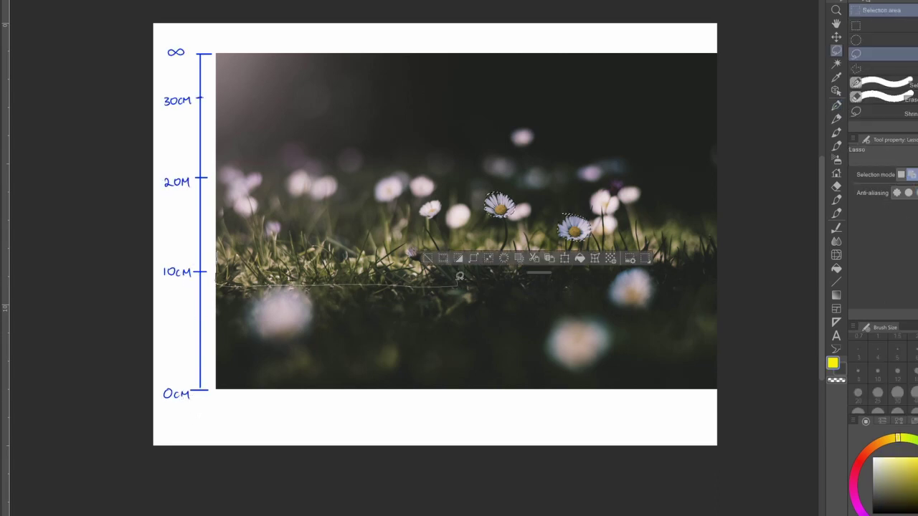
Select the in-focus grass band and fill it yellow.
{"action": "mouse_move", "coordinate": [460, 276]}
{"action": "left_mouse_down"}
{"action": "mouse_move", "coordinate": [434, 258]}
{"action": "mouse_move", "coordinate": [439, 267]}
{"action": "mouse_move", "coordinate": [699, 271]}
{"action": "mouse_move", "coordinate": [702, 251]}
{"action": "left_mouse_up"}
{"action": "key", "text": "g"}
{"action": "left_click", "coordinate": [646, 260]}
{"action": "key", "text": "ctrl+d"}
{"action": "key", "text": "m"}
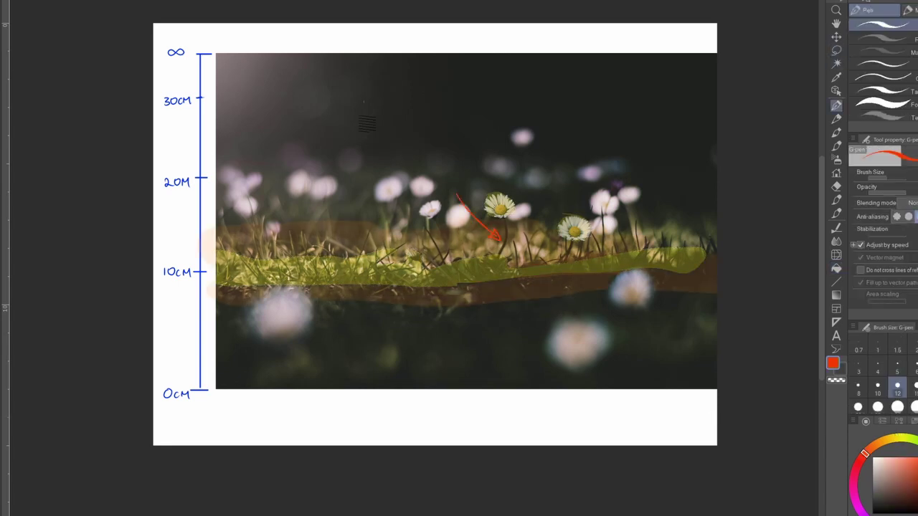
Write BECAUSE IT IS and MOST IN FOCUS in red, with arrows pointing to the grass.
{"action": "mouse_move", "coordinate": [340, 112]}
{"action": "left_mouse_down"}
{"action": "mouse_move", "coordinate": [548, 118]}
{"action": "mouse_move", "coordinate": [367, 152]}
{"action": "mouse_move", "coordinate": [573, 138]}
{"action": "mouse_move", "coordinate": [367, 169]}
{"action": "mouse_move", "coordinate": [445, 161]}
{"action": "mouse_move", "coordinate": [462, 174]}
{"action": "mouse_move", "coordinate": [550, 178]}
{"action": "left_mouse_up"}
{"action": "mouse_move", "coordinate": [380, 190]}
{"action": "left_mouse_down"}
{"action": "mouse_move", "coordinate": [402, 331]}
{"action": "mouse_move", "coordinate": [552, 333]}
{"action": "mouse_move", "coordinate": [595, 350]}
{"action": "mouse_move", "coordinate": [468, 380]}
{"action": "mouse_move", "coordinate": [550, 374]}
{"action": "mouse_move", "coordinate": [638, 351]}
{"action": "mouse_move", "coordinate": [671, 307]}
{"action": "left_mouse_up"}
{"action": "mouse_move", "coordinate": [352, 204]}
{"action": "left_mouse_down"}
{"action": "mouse_move", "coordinate": [435, 167]}
{"action": "mouse_move", "coordinate": [470, 178]}
{"action": "mouse_move", "coordinate": [546, 188]}
{"action": "left_mouse_up"}
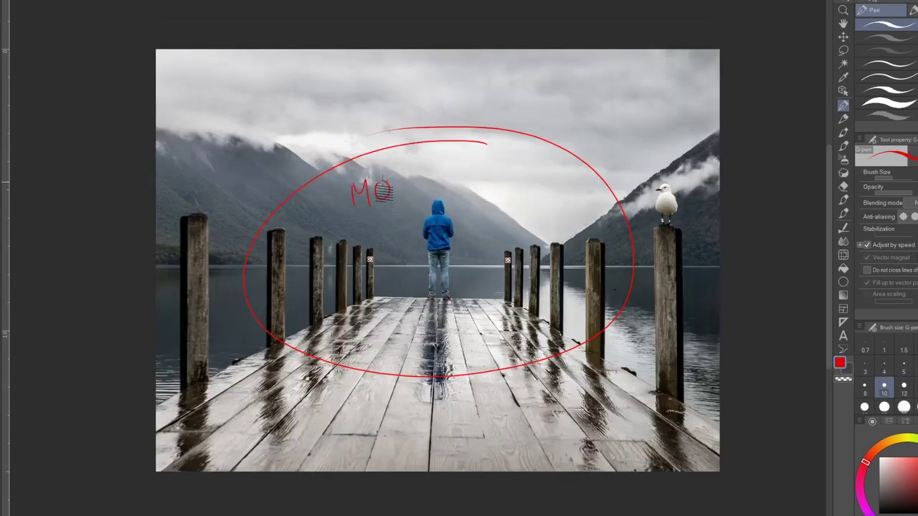
{"action": "left_click_drag", "start_coordinate": [554, 174], "coordinate": [565, 185]}
{"action": "left_click_drag", "start_coordinate": [574, 170], "coordinate": [571, 187]}
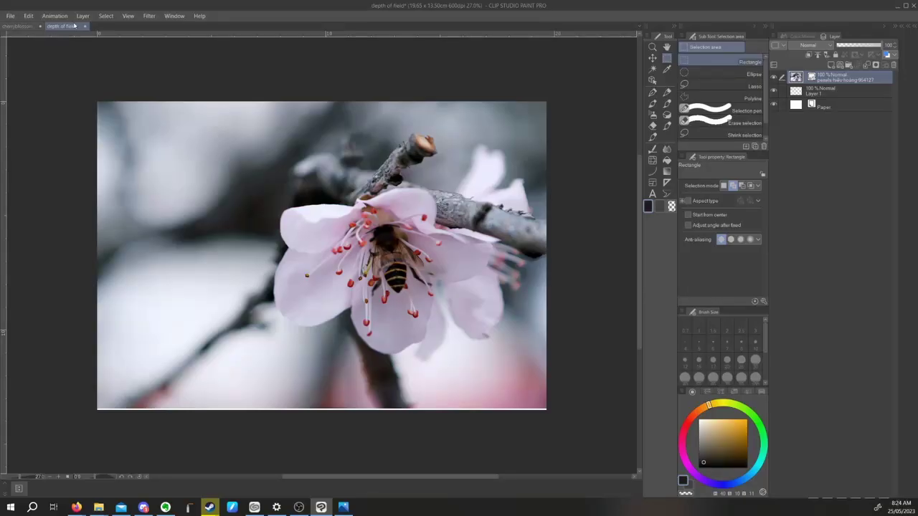
On a new vector layer, draw red marks: a small cup shape and a lower-right scribble.
{"action": "left_click", "coordinate": [651, 92]}
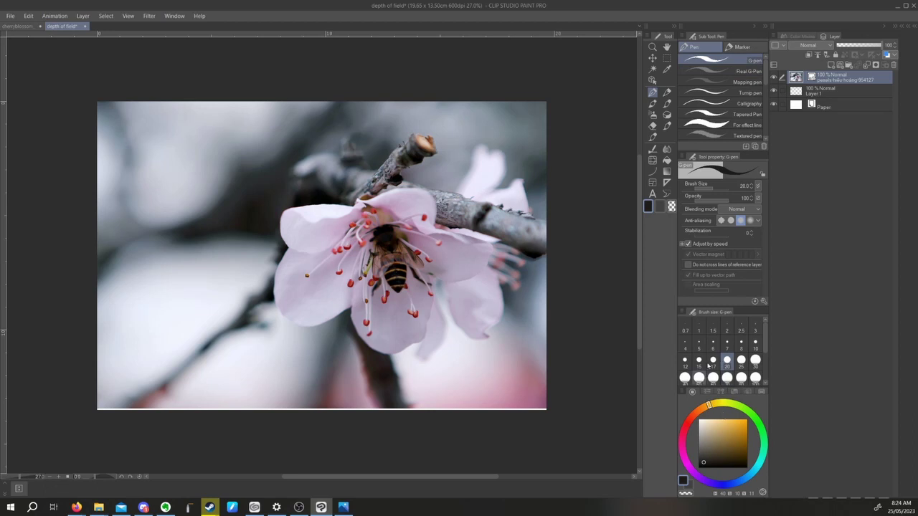
{"action": "left_click", "coordinate": [692, 416]}
{"action": "left_click", "coordinate": [744, 417]}
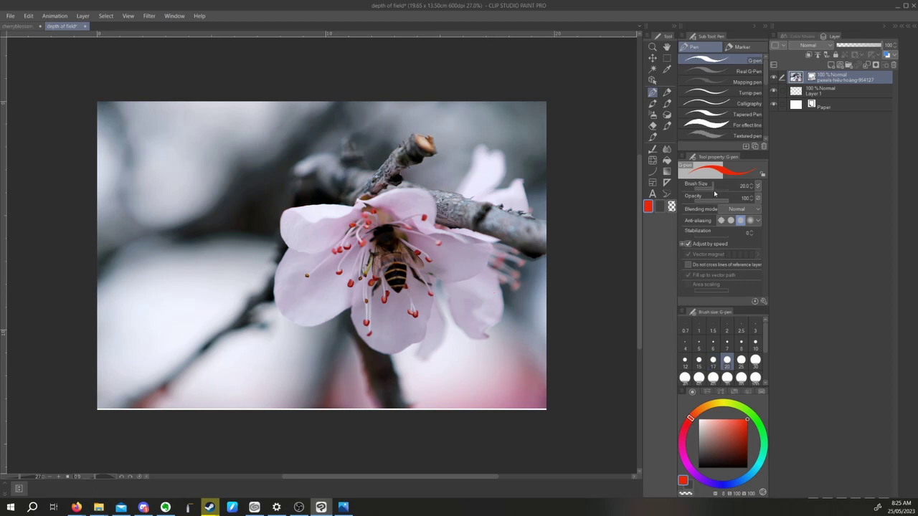
{"action": "left_click", "coordinate": [832, 65]}
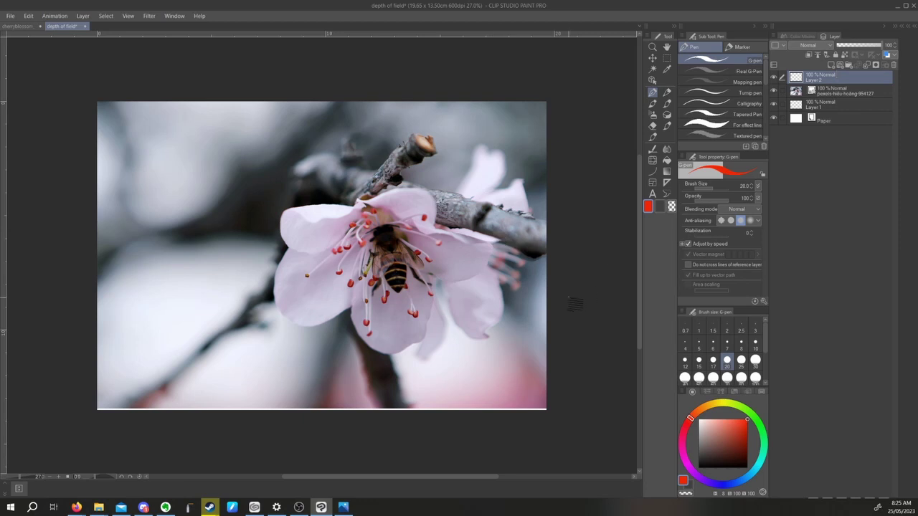
{"action": "mouse_move", "coordinate": [162, 366]}
{"action": "left_mouse_down"}
{"action": "mouse_move", "coordinate": [213, 303]}
{"action": "mouse_move", "coordinate": [229, 244]}
{"action": "left_mouse_up"}
{"action": "left_click_drag", "start_coordinate": [273, 366], "coordinate": [241, 232]}
{"action": "mouse_move", "coordinate": [259, 263]}
{"action": "left_mouse_down"}
{"action": "mouse_move", "coordinate": [252, 209]}
{"action": "mouse_move", "coordinate": [208, 267]}
{"action": "left_mouse_up"}
{"action": "key", "text": "ctrl+z"}
{"action": "key", "text": "ctrl+z"}
{"action": "key", "text": "ctrl+z"}
{"action": "mouse_move", "coordinate": [133, 297]}
{"action": "left_mouse_down"}
{"action": "mouse_move", "coordinate": [136, 312]}
{"action": "mouse_move", "coordinate": [155, 299]}
{"action": "mouse_move", "coordinate": [179, 301]}
{"action": "mouse_move", "coordinate": [181, 288]}
{"action": "mouse_move", "coordinate": [180, 300]}
{"action": "left_mouse_up"}
{"action": "left_click_drag", "start_coordinate": [470, 393], "coordinate": [477, 382]}
Add blue, orange and magenta marks, including orange loops circling the bee.
{"action": "left_click", "coordinate": [716, 484]}
{"action": "left_click_drag", "start_coordinate": [174, 307], "coordinate": [176, 300]}
{"action": "left_click_drag", "start_coordinate": [479, 387], "coordinate": [480, 389]}
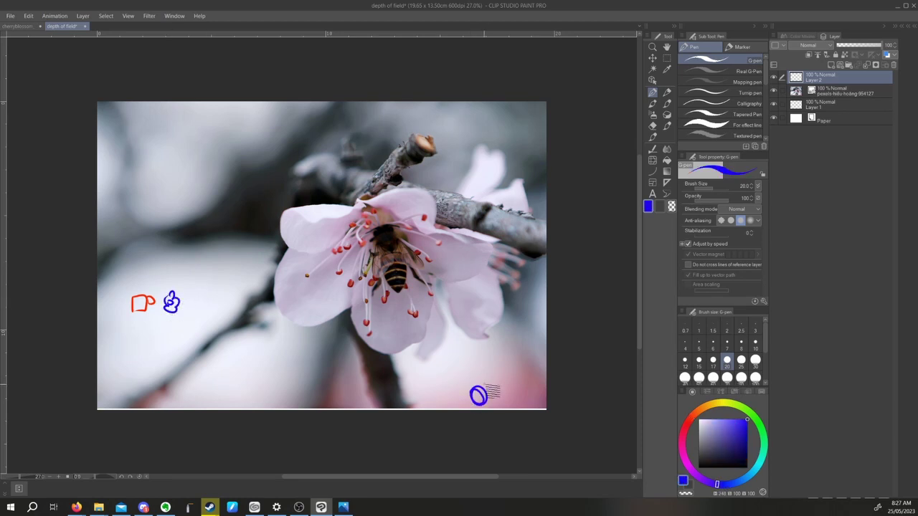
{"action": "left_click", "coordinate": [694, 414]}
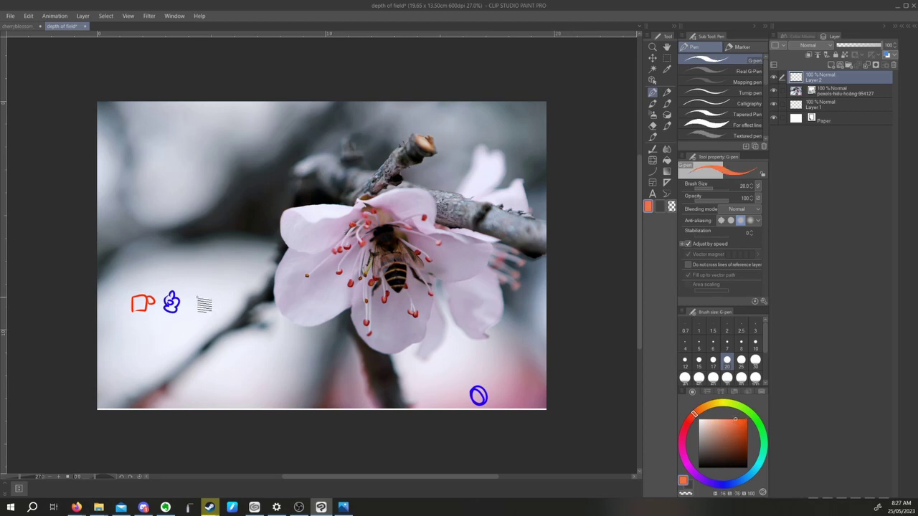
{"action": "mouse_move", "coordinate": [205, 305]}
{"action": "left_mouse_down"}
{"action": "mouse_move", "coordinate": [206, 323]}
{"action": "mouse_move", "coordinate": [216, 320]}
{"action": "left_mouse_up"}
{"action": "left_click_drag", "start_coordinate": [373, 215], "coordinate": [342, 269]}
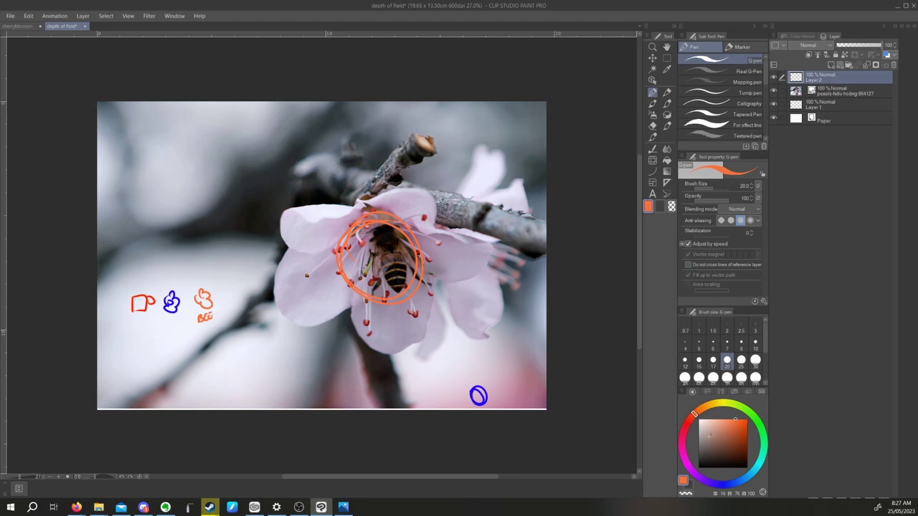
{"action": "left_click", "coordinate": [683, 449]}
{"action": "mouse_move", "coordinate": [513, 184]}
{"action": "left_mouse_down"}
{"action": "mouse_move", "coordinate": [494, 172]}
{"action": "mouse_move", "coordinate": [502, 194]}
{"action": "left_mouse_up"}
{"action": "key", "text": "ctrl+z"}
{"action": "left_click_drag", "start_coordinate": [219, 291], "coordinate": [228, 307]}
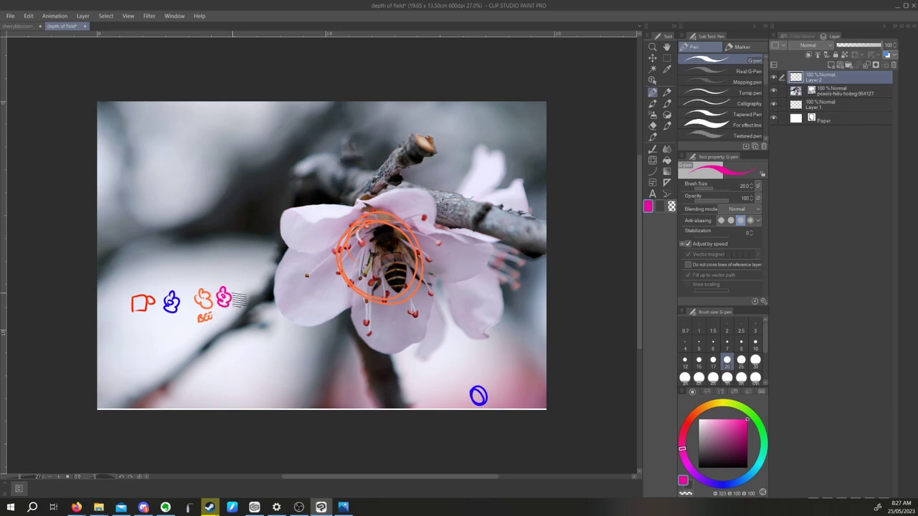
{"action": "mouse_move", "coordinate": [493, 175]}
{"action": "left_mouse_down"}
{"action": "mouse_move", "coordinate": [479, 188]}
{"action": "mouse_move", "coordinate": [496, 181]}
{"action": "left_mouse_up"}
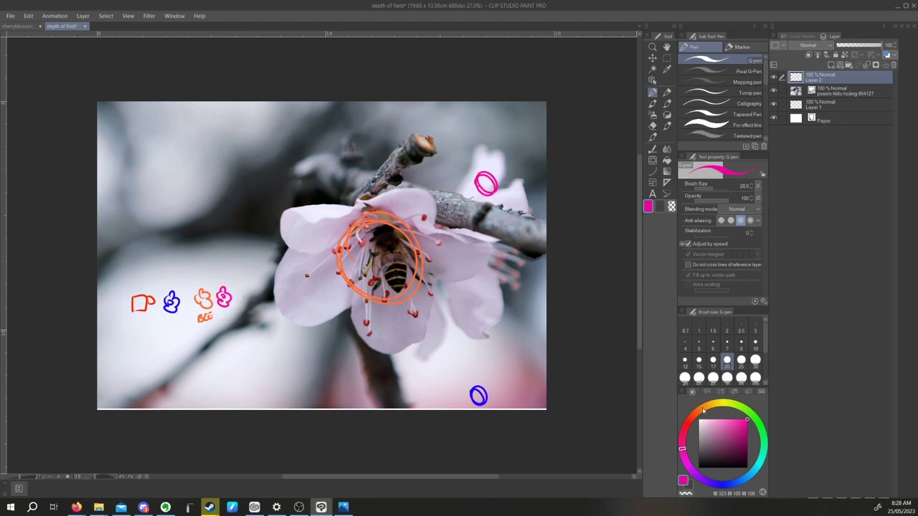
Draw a green tree shape and wavy lines, then switch to bright yellow at brush size 70.
{"action": "left_click", "coordinate": [715, 447]}
{"action": "left_click", "coordinate": [762, 450]}
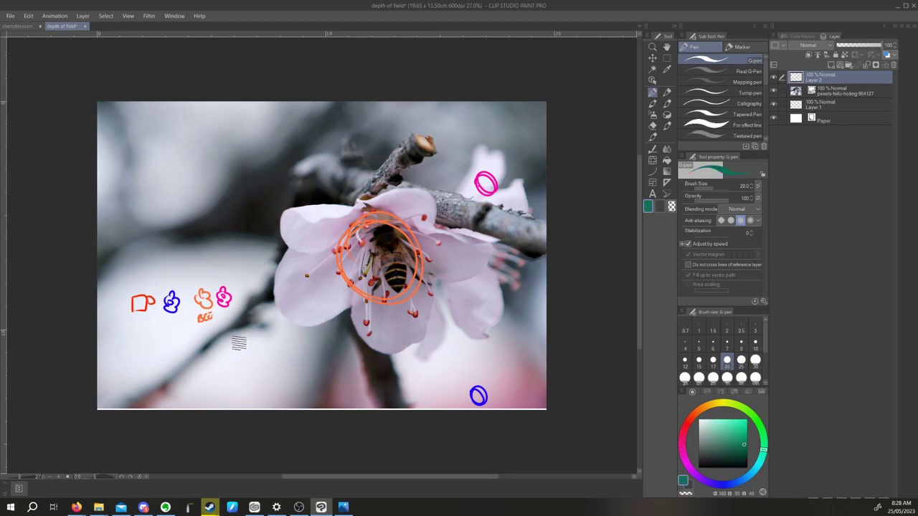
{"action": "mouse_move", "coordinate": [261, 315]}
{"action": "left_mouse_down"}
{"action": "mouse_move", "coordinate": [237, 265]}
{"action": "mouse_move", "coordinate": [258, 289]}
{"action": "mouse_move", "coordinate": [259, 314]}
{"action": "left_mouse_up"}
{"action": "mouse_move", "coordinate": [153, 225]}
{"action": "left_mouse_down"}
{"action": "mouse_move", "coordinate": [297, 132]}
{"action": "mouse_move", "coordinate": [514, 185]}
{"action": "left_mouse_up"}
{"action": "mouse_move", "coordinate": [274, 364]}
{"action": "left_mouse_down"}
{"action": "mouse_move", "coordinate": [315, 391]}
{"action": "mouse_move", "coordinate": [517, 352]}
{"action": "left_mouse_up"}
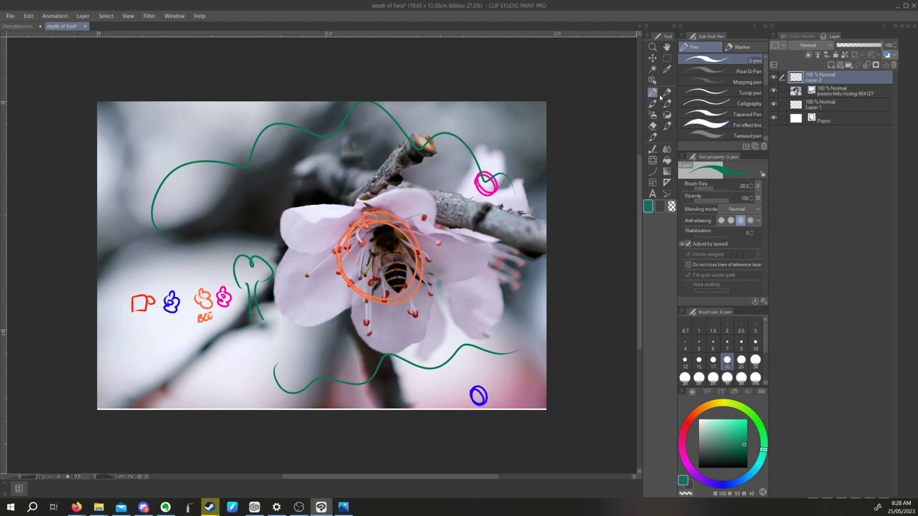
{"action": "left_click", "coordinate": [715, 403]}
{"action": "left_click", "coordinate": [747, 420]}
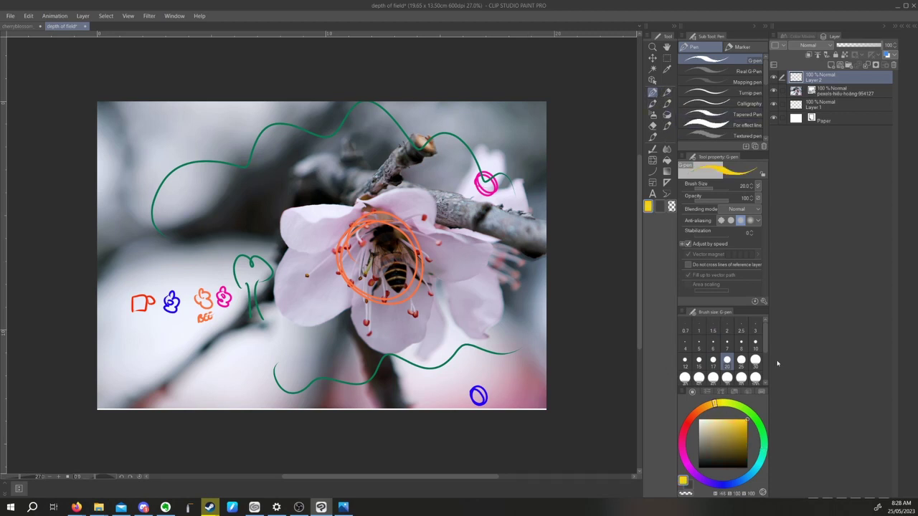
{"action": "left_click", "coordinate": [727, 377]}
{"action": "mouse_move", "coordinate": [203, 295]}
{"action": "left_mouse_down"}
{"action": "mouse_move", "coordinate": [199, 308]}
{"action": "mouse_move", "coordinate": [215, 320]}
{"action": "mouse_move", "coordinate": [203, 302]}
{"action": "left_mouse_up"}
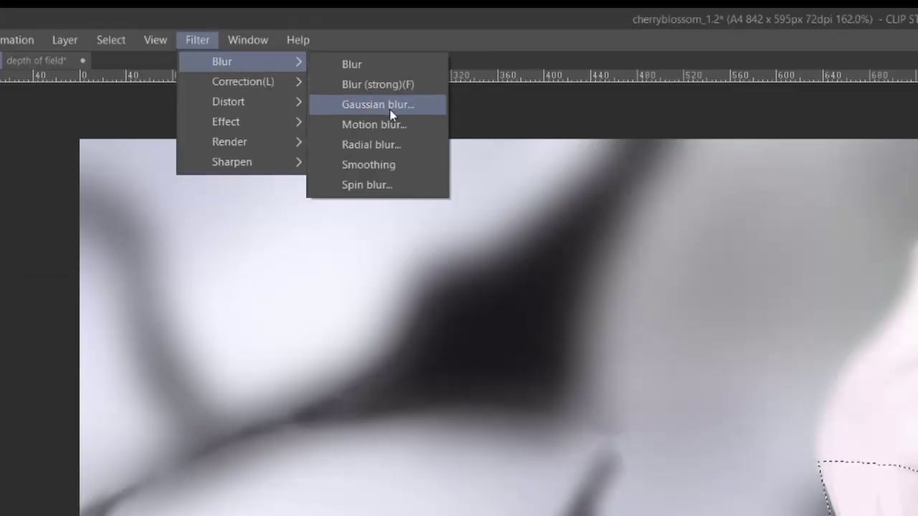
Paint soft lavender strokes across the background, changing the brush's colour mixing mode.
{"action": "left_click", "coordinate": [387, 106]}
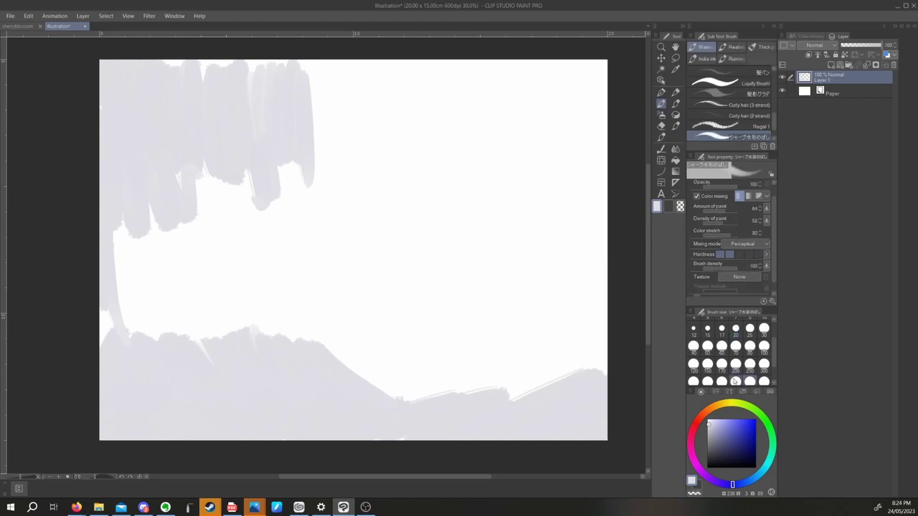
{"action": "left_click_drag", "start_coordinate": [118, 251], "coordinate": [143, 344]}
{"action": "left_click_drag", "start_coordinate": [108, 308], "coordinate": [201, 438]}
{"action": "left_click", "coordinate": [745, 243]}
{"action": "left_click", "coordinate": [742, 255]}
{"action": "mouse_move", "coordinate": [108, 50]}
{"action": "left_mouse_down"}
{"action": "mouse_move", "coordinate": [136, 100]}
{"action": "mouse_move", "coordinate": [229, 201]}
{"action": "left_mouse_up"}
{"action": "mouse_move", "coordinate": [588, 273]}
{"action": "left_mouse_down"}
{"action": "mouse_move", "coordinate": [446, 91]}
{"action": "mouse_move", "coordinate": [587, 322]}
{"action": "left_mouse_up"}
{"action": "scroll", "coordinate": [352, 250], "scroll_direction": "down", "scroll_amount": 2}
{"action": "mouse_move", "coordinate": [185, 256]}
{"action": "left_mouse_down"}
{"action": "mouse_move", "coordinate": [370, 150]}
{"action": "mouse_move", "coordinate": [533, 346]}
{"action": "mouse_move", "coordinate": [473, 354]}
{"action": "left_mouse_up"}
At brush size 250 with Perceptual mixing, paint darker shapes at the edges and centre.
{"action": "left_click", "coordinate": [748, 364]}
{"action": "left_click", "coordinate": [742, 241]}
{"action": "left_click", "coordinate": [742, 253]}
{"action": "left_click_drag", "start_coordinate": [495, 143], "coordinate": [545, 158]}
{"action": "left_click_drag", "start_coordinate": [244, 313], "coordinate": [200, 380]}
{"action": "mouse_move", "coordinate": [344, 236]}
{"action": "left_mouse_down"}
{"action": "mouse_move", "coordinate": [389, 266]}
{"action": "mouse_move", "coordinate": [287, 338]}
{"action": "mouse_move", "coordinate": [432, 375]}
{"action": "mouse_move", "coordinate": [215, 379]}
{"action": "mouse_move", "coordinate": [268, 356]}
{"action": "mouse_move", "coordinate": [512, 373]}
{"action": "mouse_move", "coordinate": [232, 191]}
{"action": "mouse_move", "coordinate": [200, 301]}
{"action": "left_mouse_up"}
{"action": "left_click", "coordinate": [762, 364]}
{"action": "left_click", "coordinate": [748, 346]}
Paint green patches, then pink along the bottom and right edges with a size-250 watercolour brush.
{"action": "left_click", "coordinate": [770, 432]}
{"action": "left_click", "coordinate": [714, 449]}
{"action": "scroll", "coordinate": [732, 100], "scroll_direction": "up", "scroll_amount": 3}
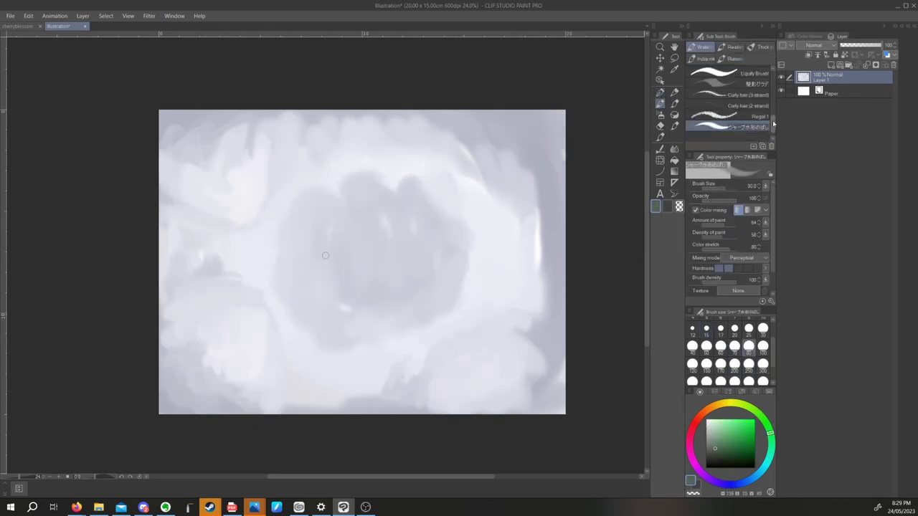
{"action": "mouse_move", "coordinate": [531, 144]}
{"action": "left_mouse_down"}
{"action": "mouse_move", "coordinate": [463, 132]}
{"action": "mouse_move", "coordinate": [352, 369]}
{"action": "mouse_move", "coordinate": [461, 103]}
{"action": "left_mouse_up"}
{"action": "key", "text": "j"}
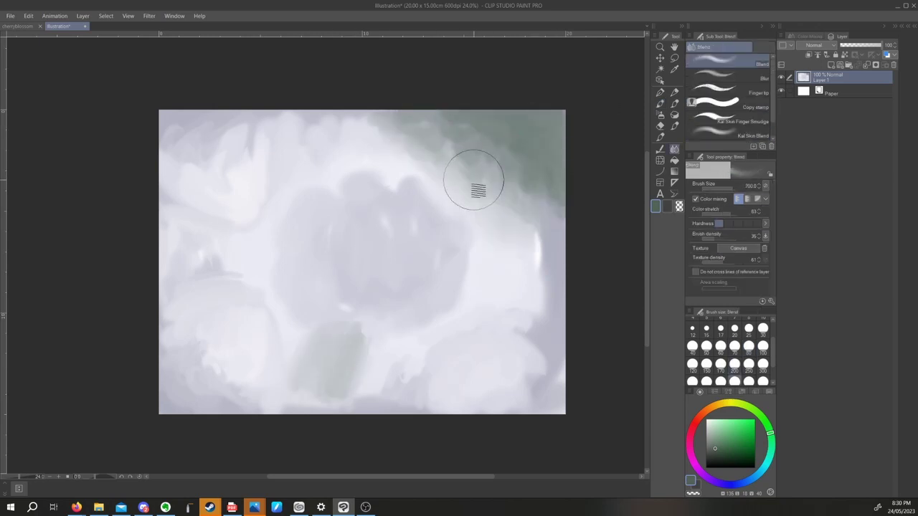
{"action": "left_click", "coordinate": [660, 104]}
{"action": "left_click", "coordinate": [725, 431]}
{"action": "left_click", "coordinate": [748, 364]}
{"action": "mouse_move", "coordinate": [545, 337]}
{"action": "left_mouse_down"}
{"action": "mouse_move", "coordinate": [444, 412]}
{"action": "mouse_move", "coordinate": [563, 387]}
{"action": "mouse_move", "coordinate": [314, 400]}
{"action": "left_mouse_up"}
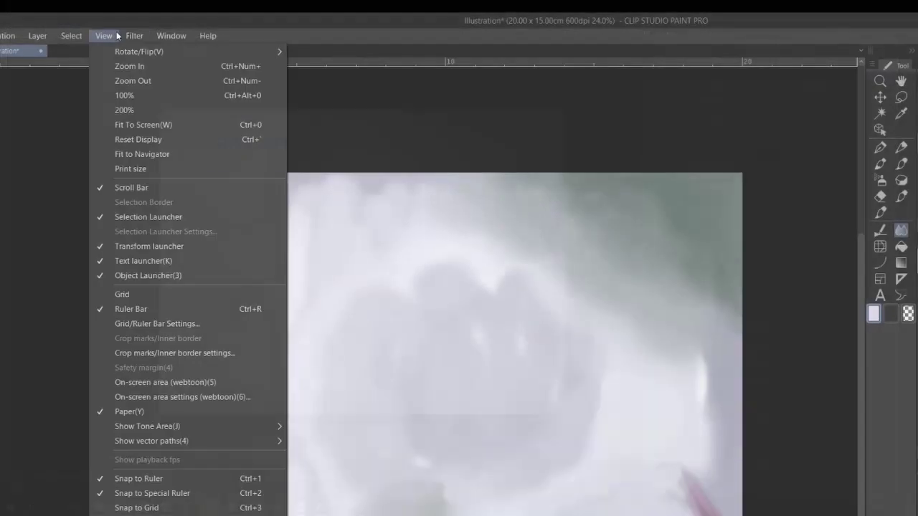
Apply a Gaussian blur of about 55 strength to the background.
{"action": "left_click", "coordinate": [151, 16]}
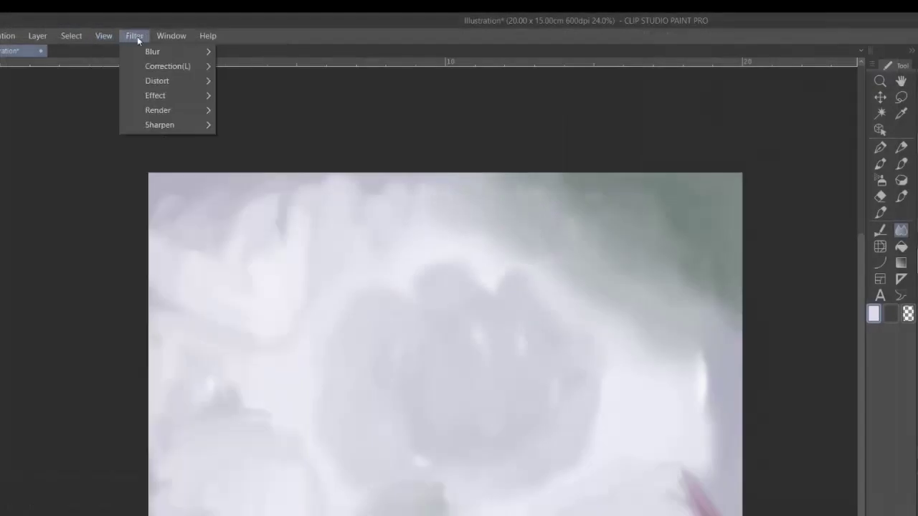
{"action": "mouse_move", "coordinate": [157, 51]}
{"action": "left_click", "coordinate": [276, 83]}
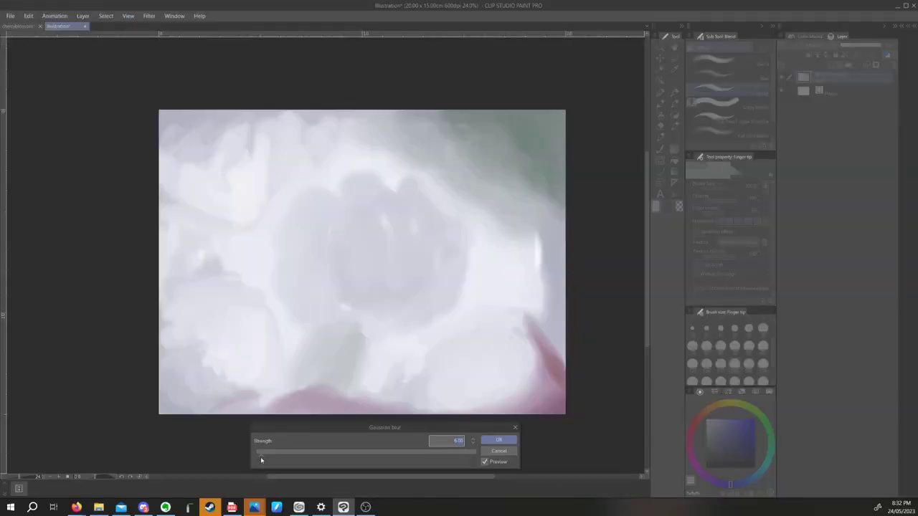
{"action": "left_click_drag", "start_coordinate": [261, 459], "coordinate": [317, 453]}
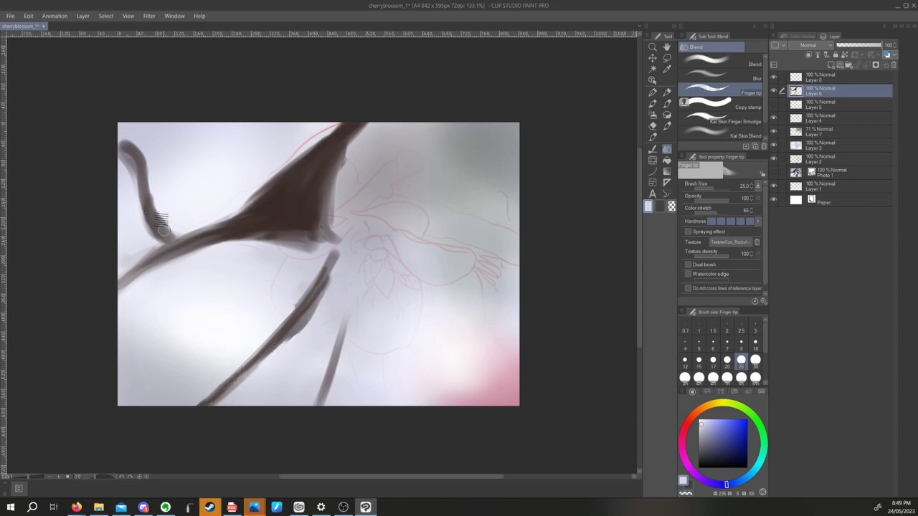
Smudge the upper-left branch softer and sample its brownish red colour.
{"action": "left_click_drag", "start_coordinate": [143, 166], "coordinate": [141, 194]}
{"action": "left_click", "coordinate": [300, 201], "text": "alt"}
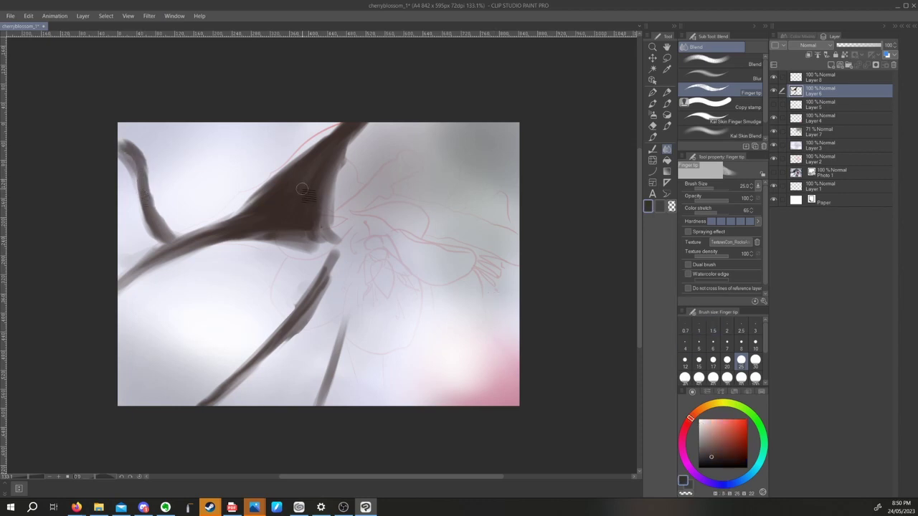
{"action": "key", "text": "p"}
{"action": "key", "text": "b"}
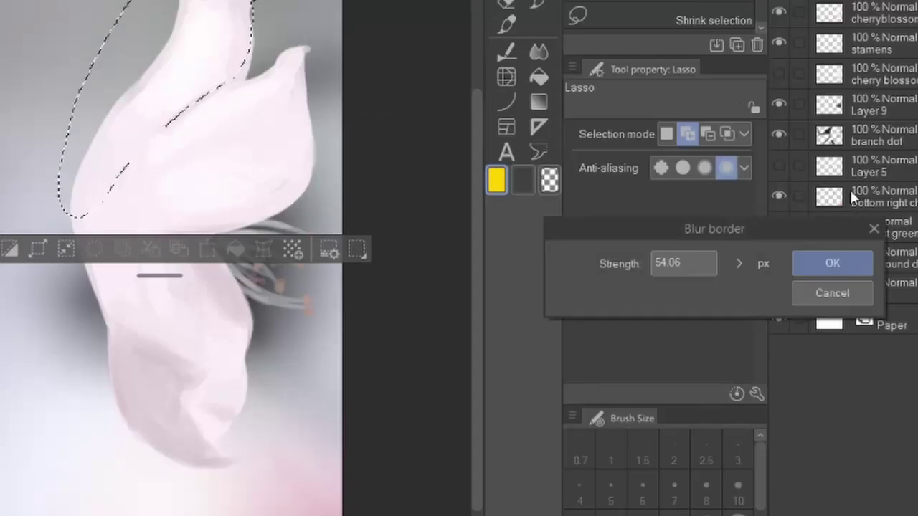
Confirm the 54.06 px border blur and airbrush soft detail into the stamens.
{"action": "key", "text": "Return"}
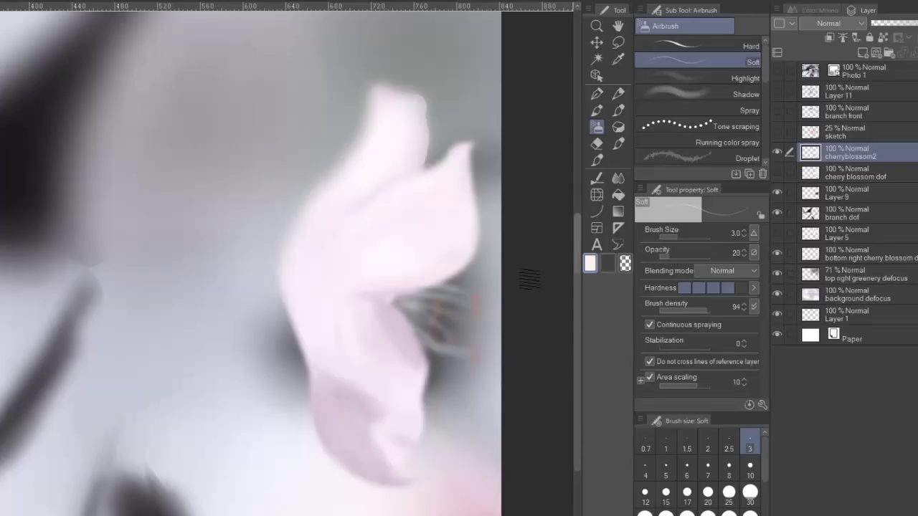
{"action": "mouse_move", "coordinate": [414, 294]}
{"action": "left_mouse_down"}
{"action": "mouse_move", "coordinate": [461, 304]}
{"action": "mouse_move", "coordinate": [420, 308]}
{"action": "left_mouse_up"}
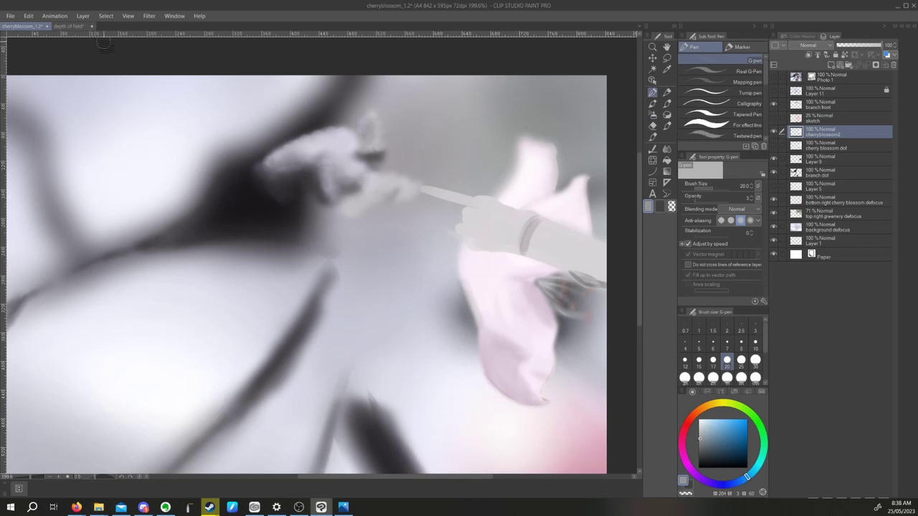
In the depth of field reference document, write orange Bokeh notes on the photo.
{"action": "key", "text": "ctrl+Tab"}
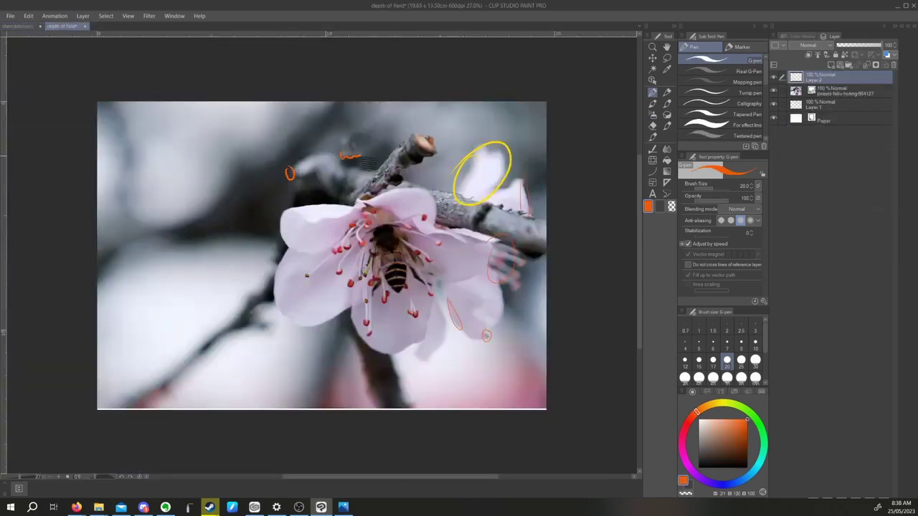
{"action": "left_click_drag", "start_coordinate": [285, 140], "coordinate": [322, 132]}
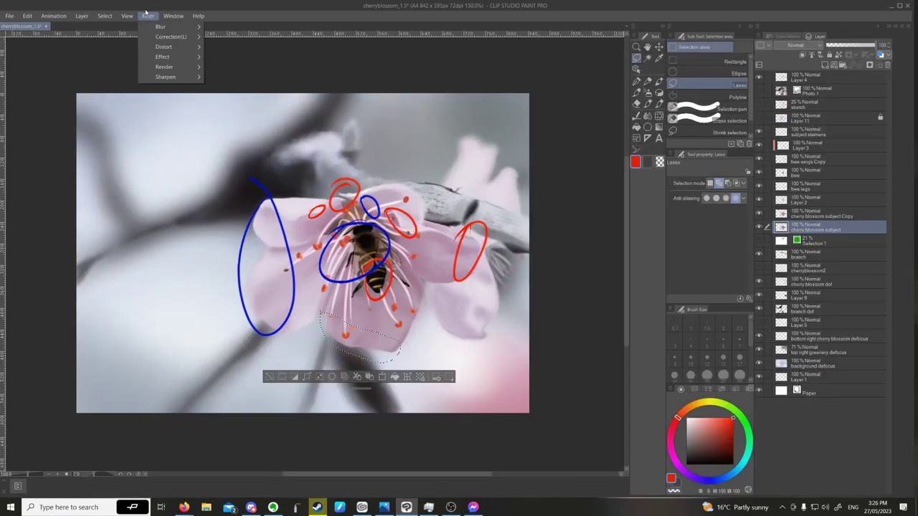
Gaussian-blur the blossom subject copy at 7.53 with preview off, and set the eraser to size 5.
{"action": "left_click", "coordinate": [146, 14]}
{"action": "left_click", "coordinate": [839, 215]}
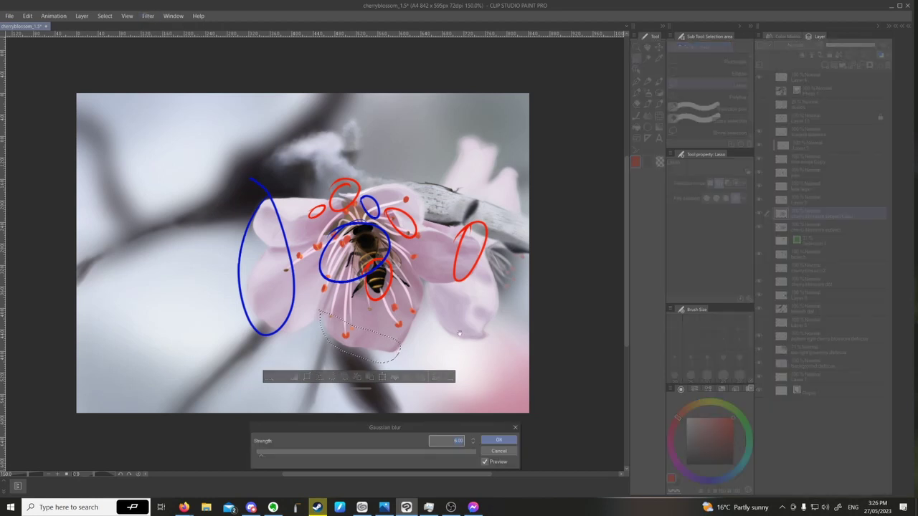
{"action": "left_click", "coordinate": [484, 461]}
{"action": "left_click_drag", "start_coordinate": [321, 456], "coordinate": [263, 458]}
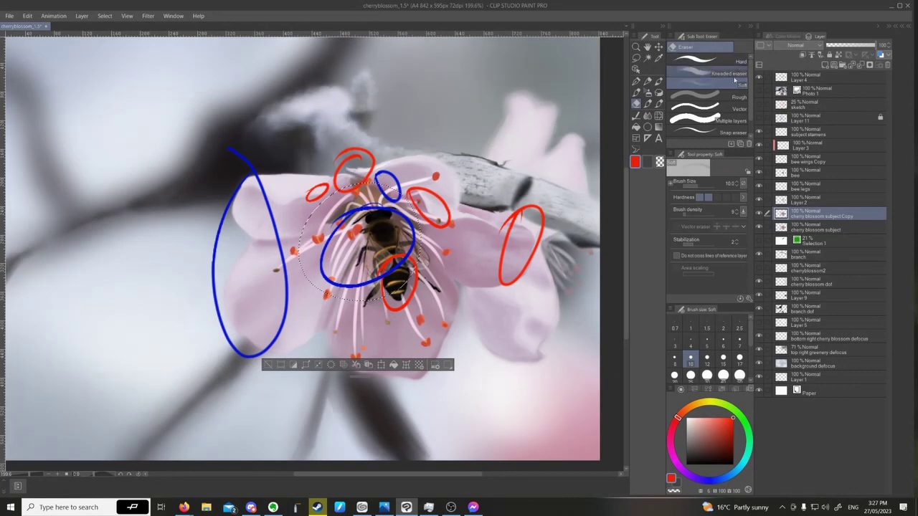
{"action": "left_click", "coordinate": [707, 343]}
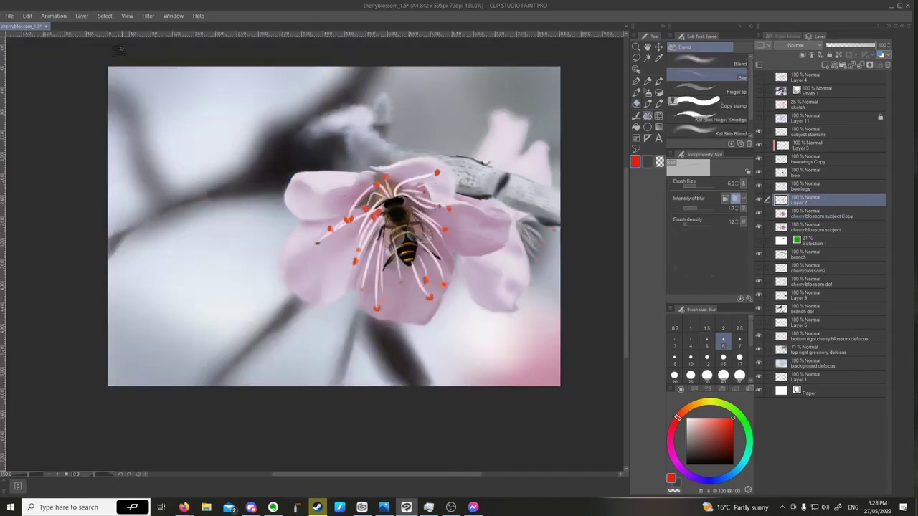
Bend the tone curve to adjust the painting's tones, then blend the paint around the bee's head.
{"action": "left_click", "coordinate": [27, 16]}
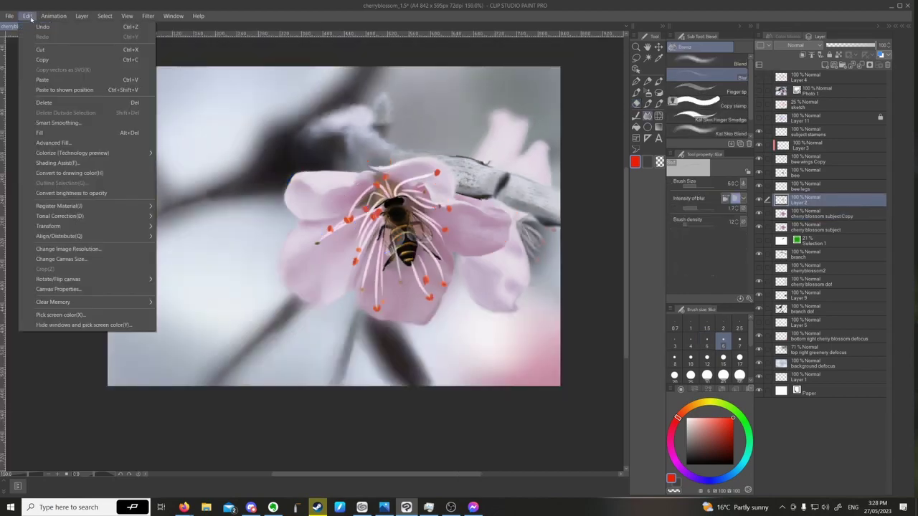
{"action": "mouse_move", "coordinate": [109, 219]}
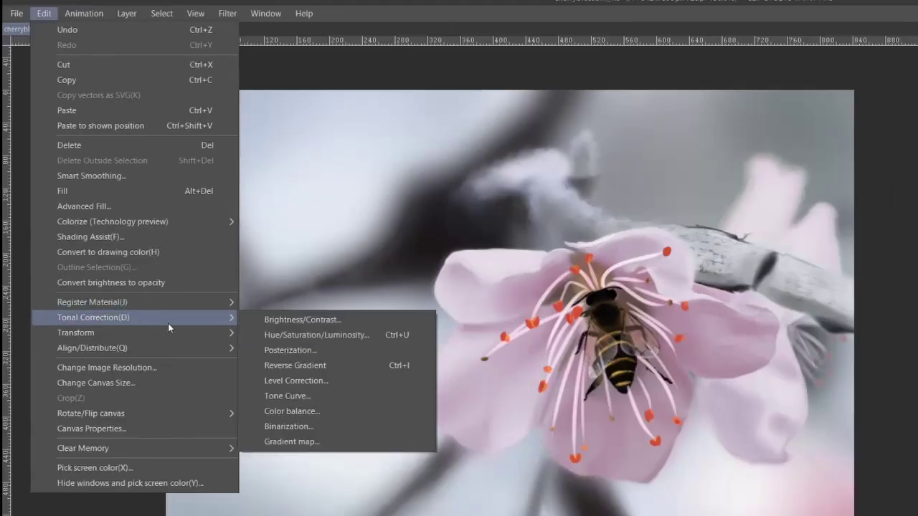
{"action": "left_click", "coordinate": [313, 395]}
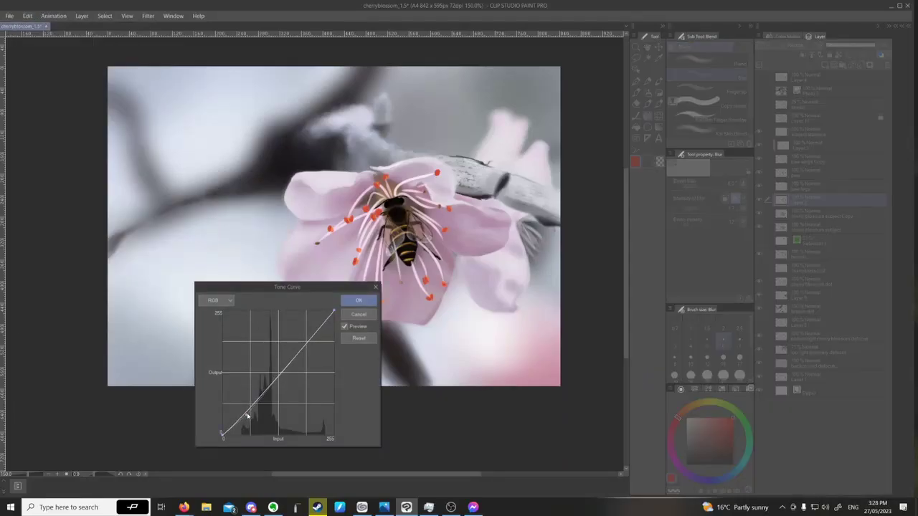
{"action": "left_click_drag", "start_coordinate": [246, 416], "coordinate": [249, 420]}
{"action": "left_click_drag", "start_coordinate": [280, 380], "coordinate": [280, 372]}
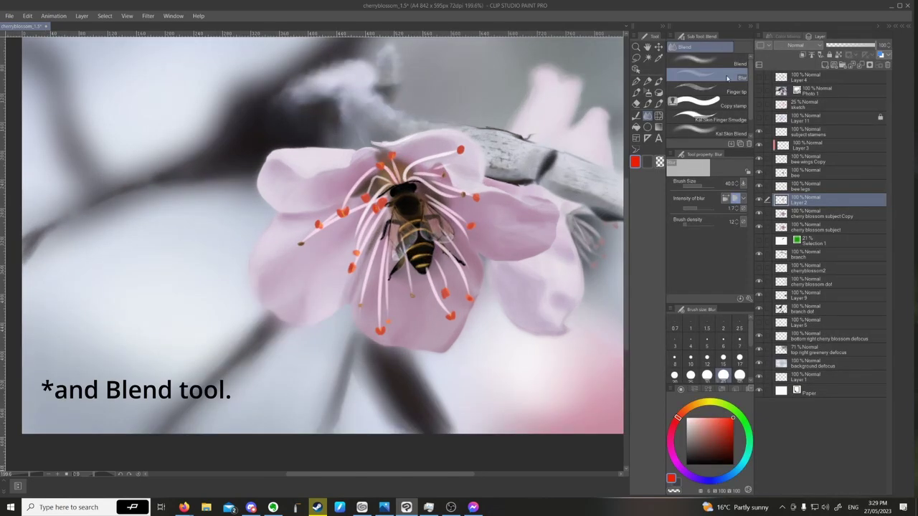
{"action": "left_click", "coordinate": [724, 63]}
{"action": "mouse_move", "coordinate": [394, 179]}
{"action": "left_mouse_down"}
{"action": "mouse_move", "coordinate": [386, 188]}
{"action": "mouse_move", "coordinate": [394, 172]}
{"action": "left_mouse_up"}
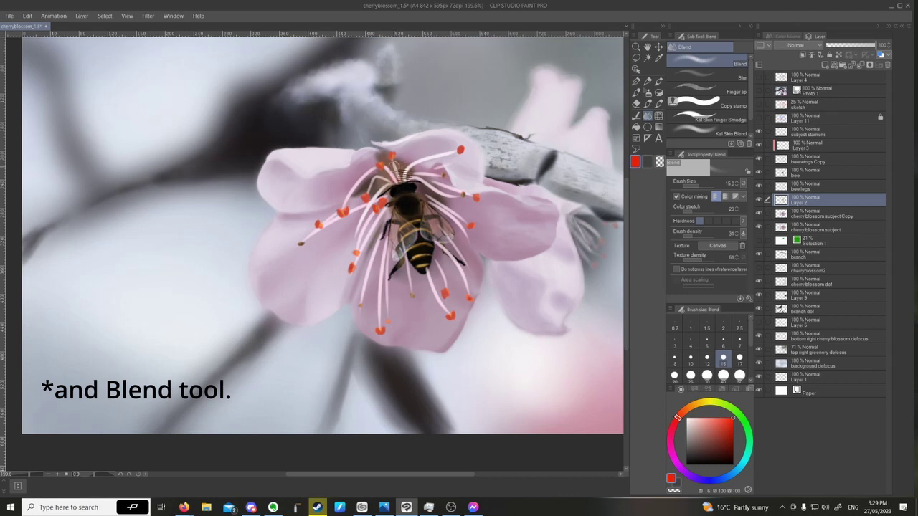